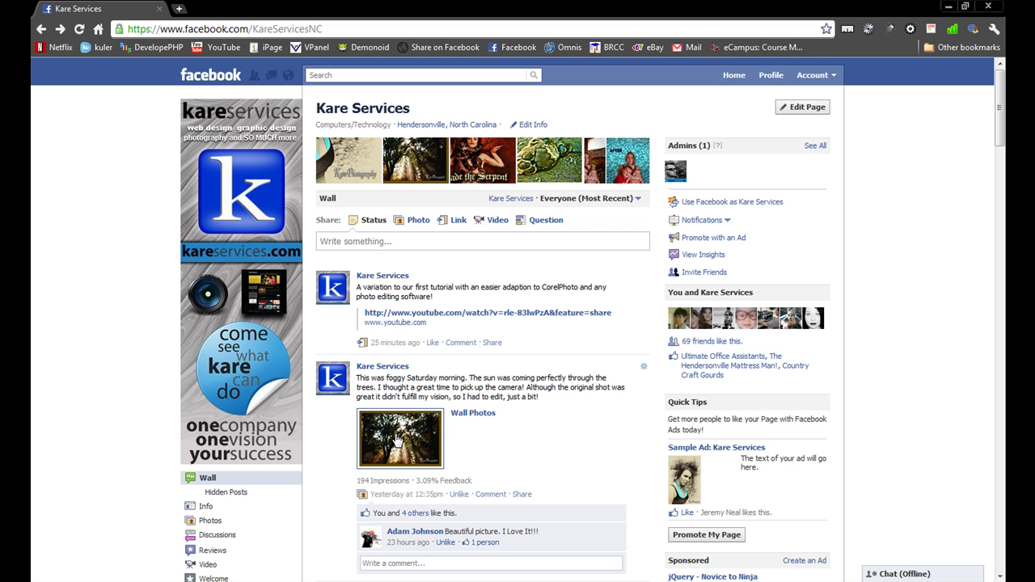
- View the foggy-morning tree photo from the Kare Services wall at full size and close it
left_click(397, 439)
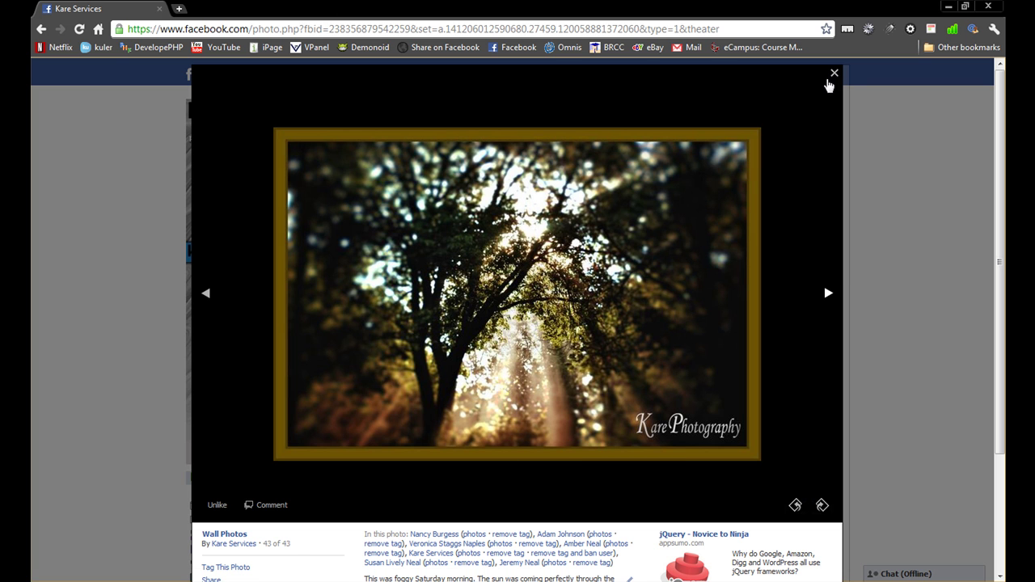
left_click(834, 72)
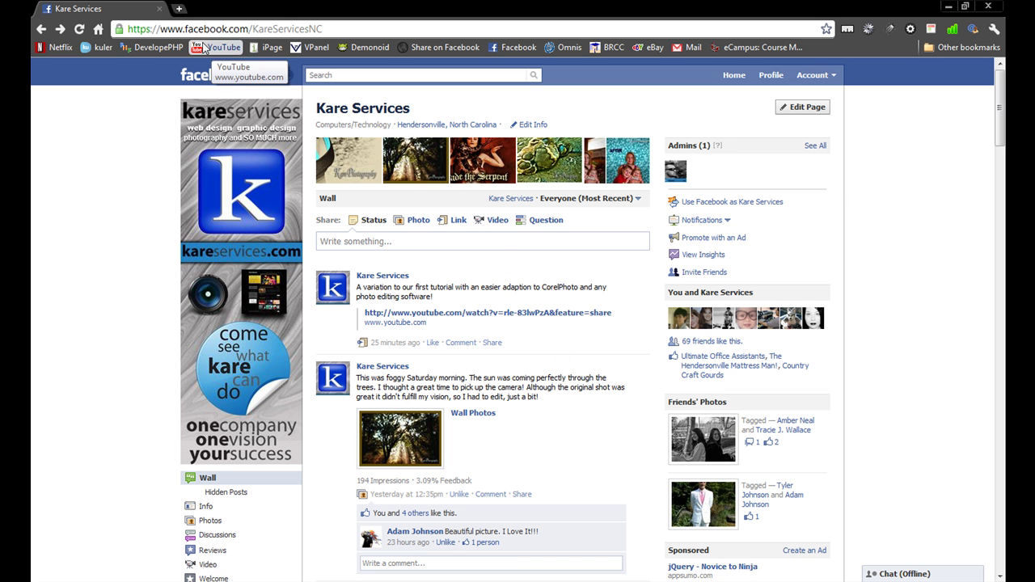
left_click_drag(344, 24, 175, 31)
left_click(590, 345)
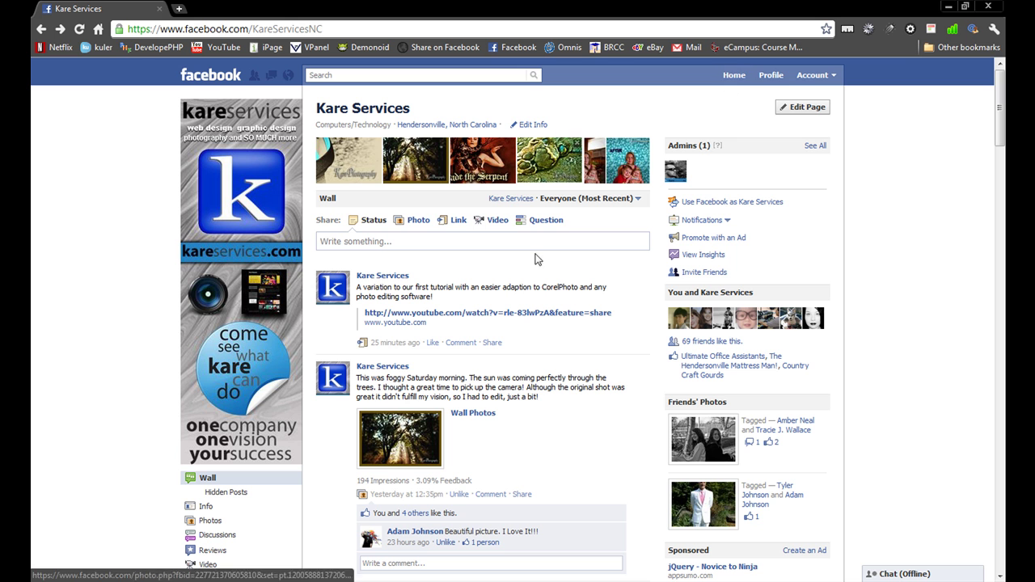
left_click(733, 74)
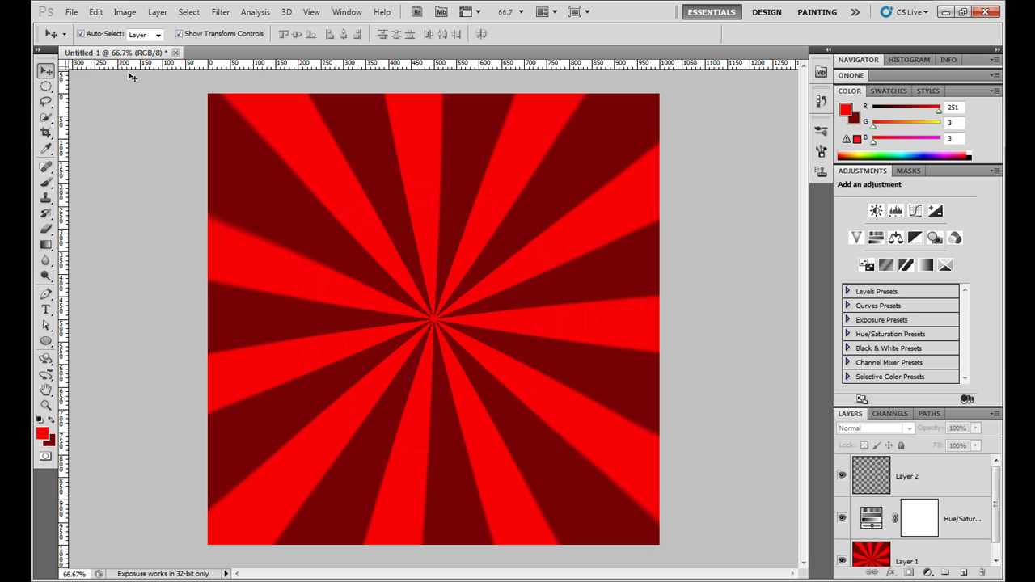
- Create a new document named sunburst, 1000 × 1000 pixels at 72 pixels/inch, with RGB color and transparent background contents
left_click(72, 11)
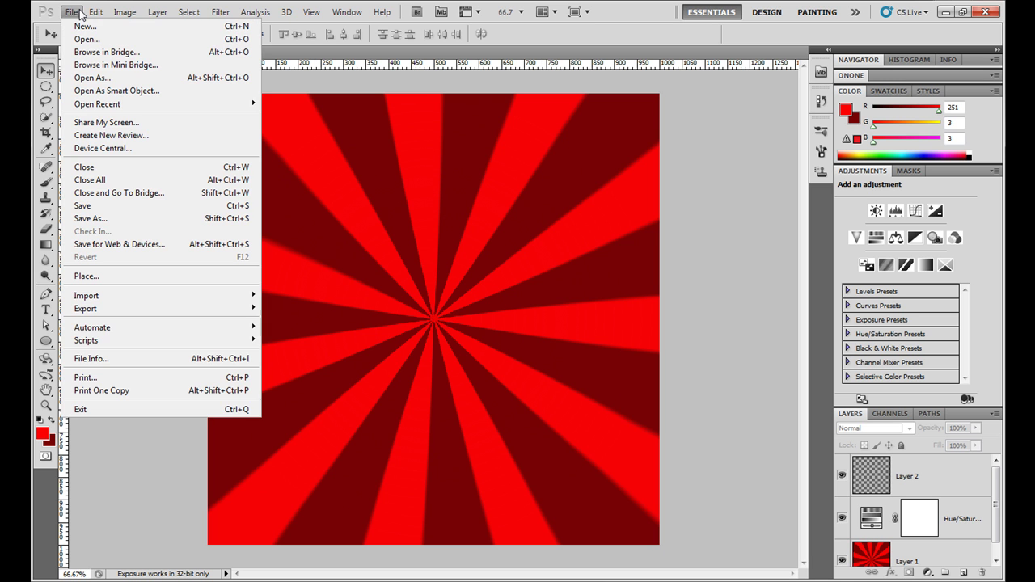
left_click(77, 23)
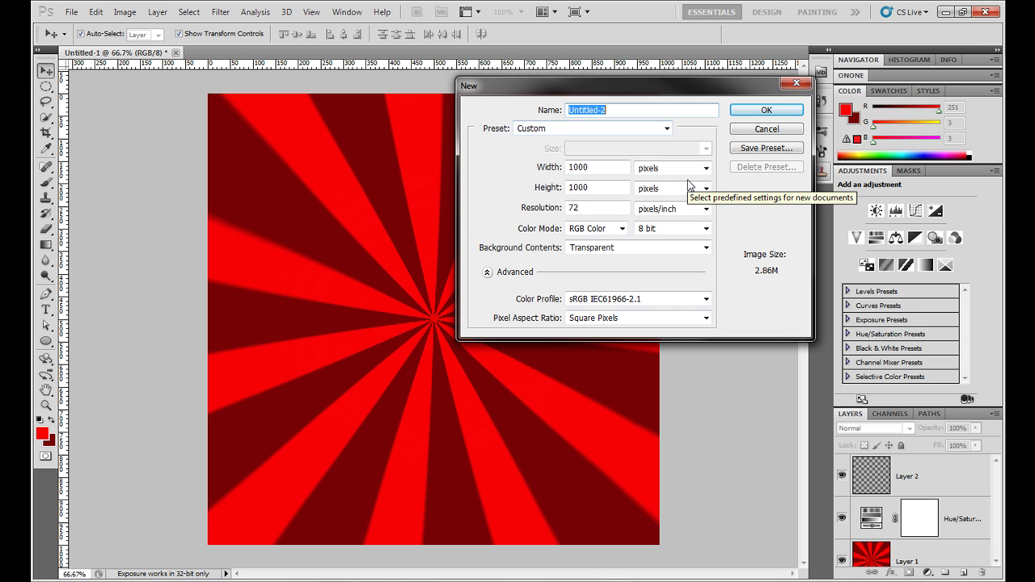
type("sunburst")
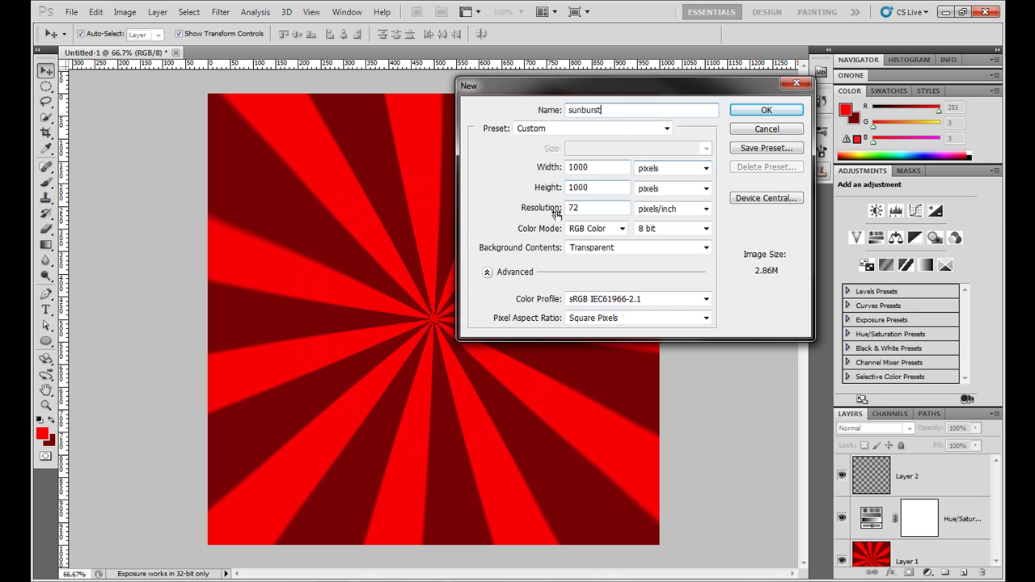
double_click(582, 209)
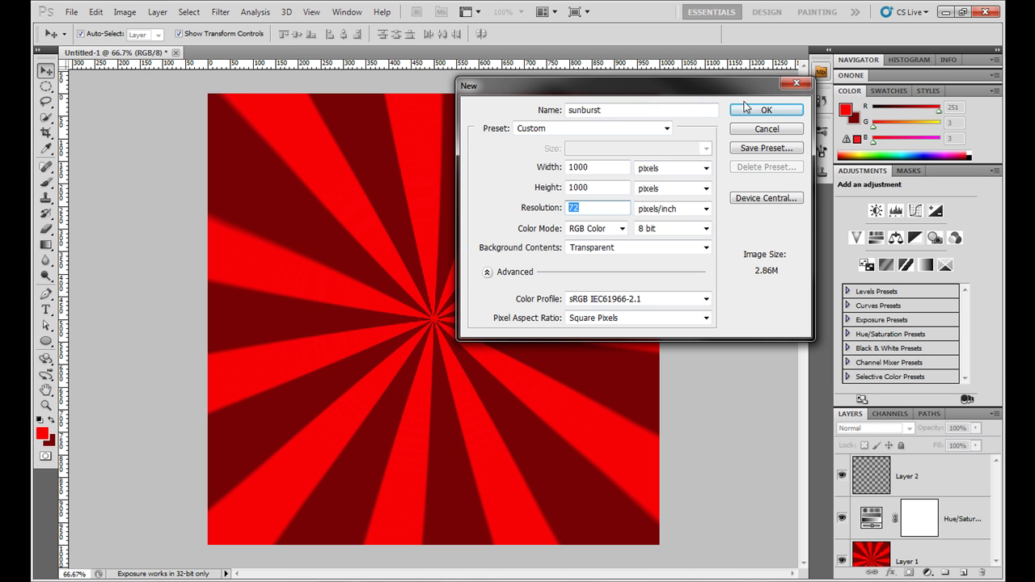
left_click(767, 113)
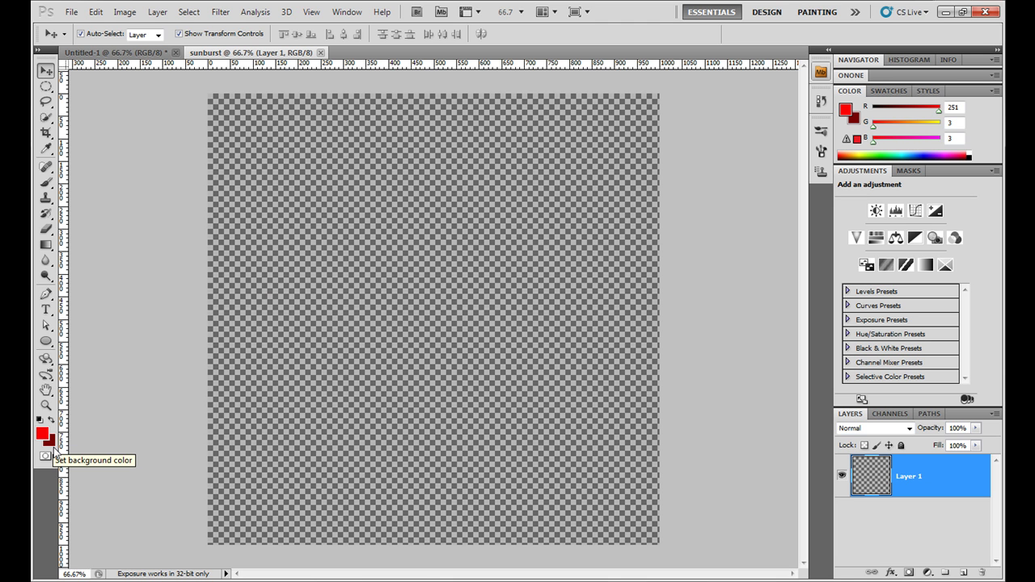
- Set the foreground color to bright green, #0ec409
left_click(121, 52)
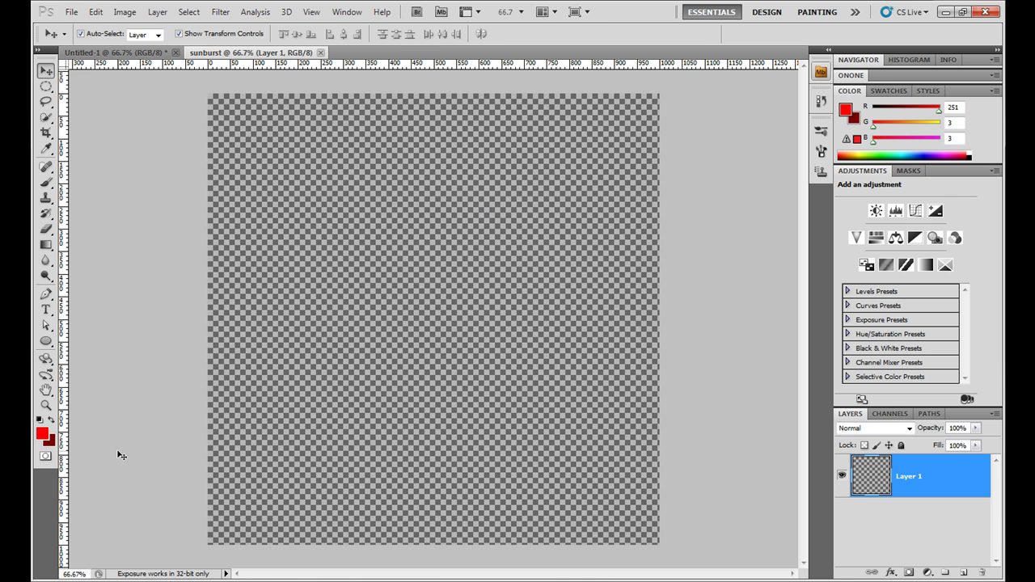
left_click(43, 436)
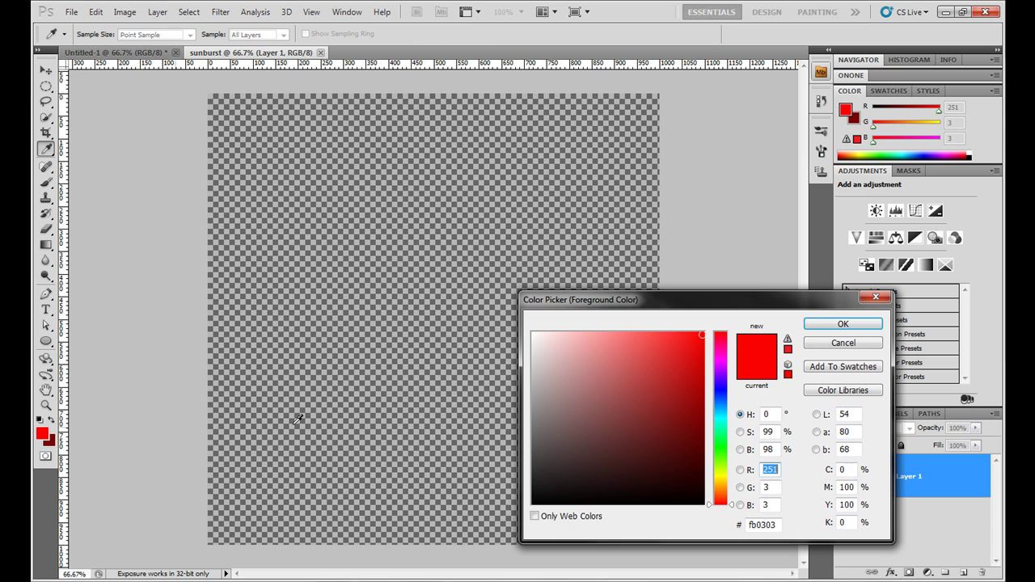
left_click_drag(539, 397, 642, 399)
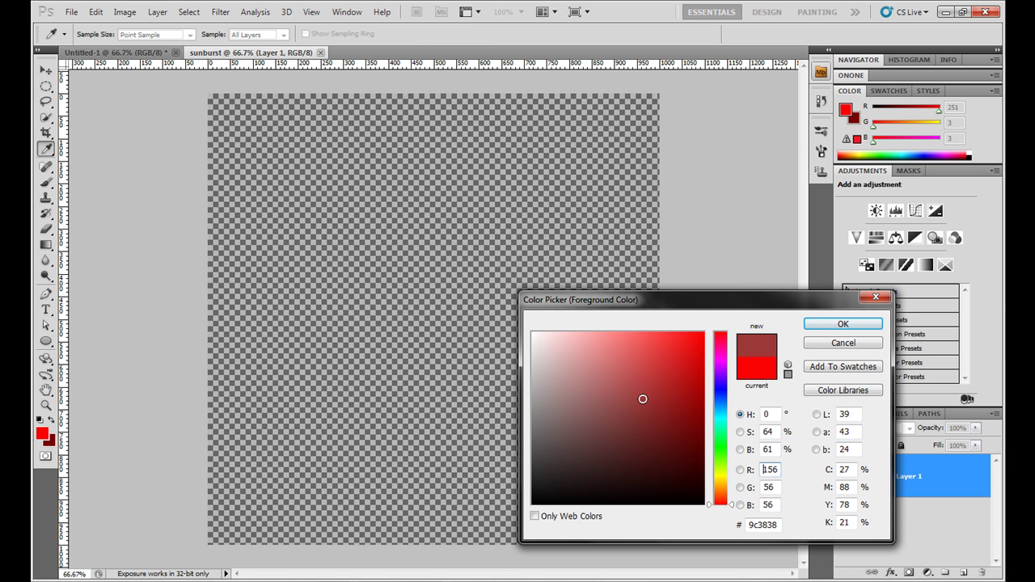
left_click(722, 447)
left_click(697, 372)
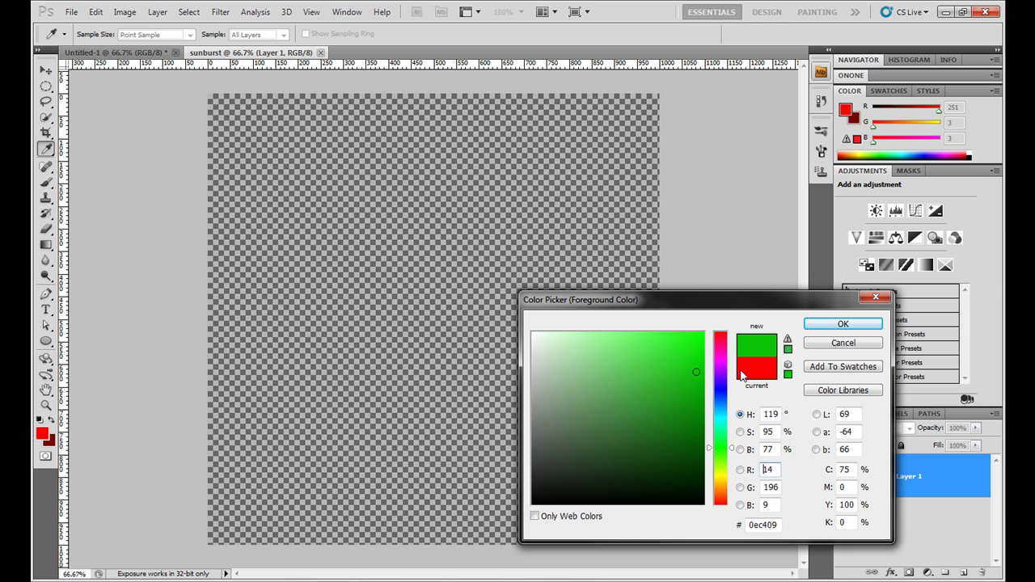
left_click(840, 324)
- Set the background color to dark green, #205605
left_click(50, 441)
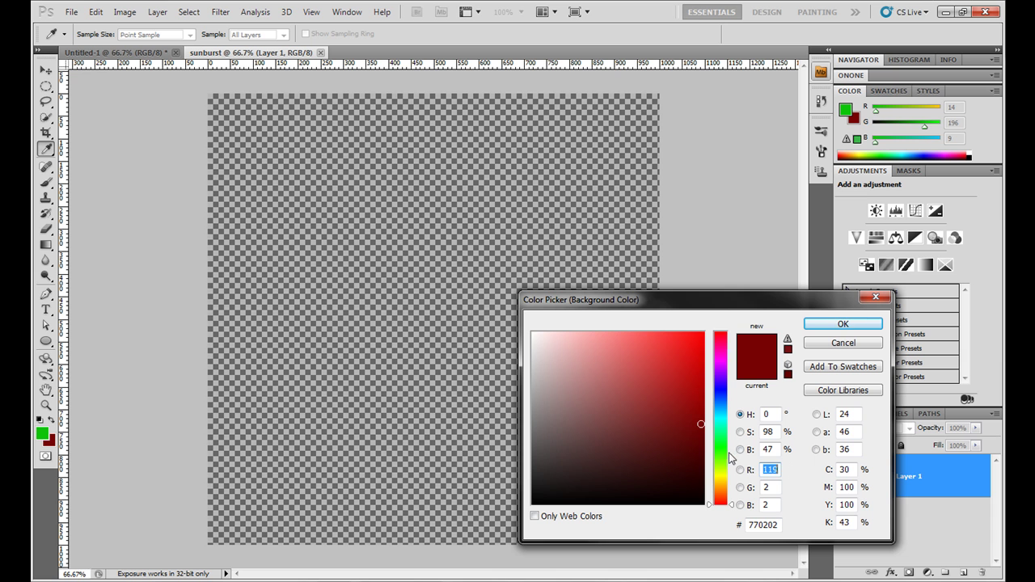
left_click(720, 456)
left_click(695, 438)
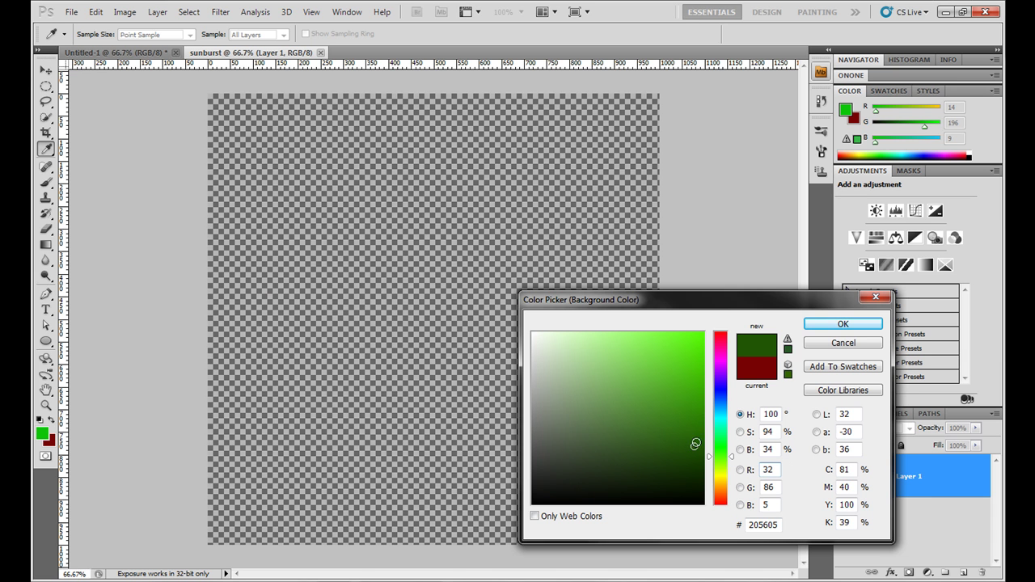
left_click(837, 324)
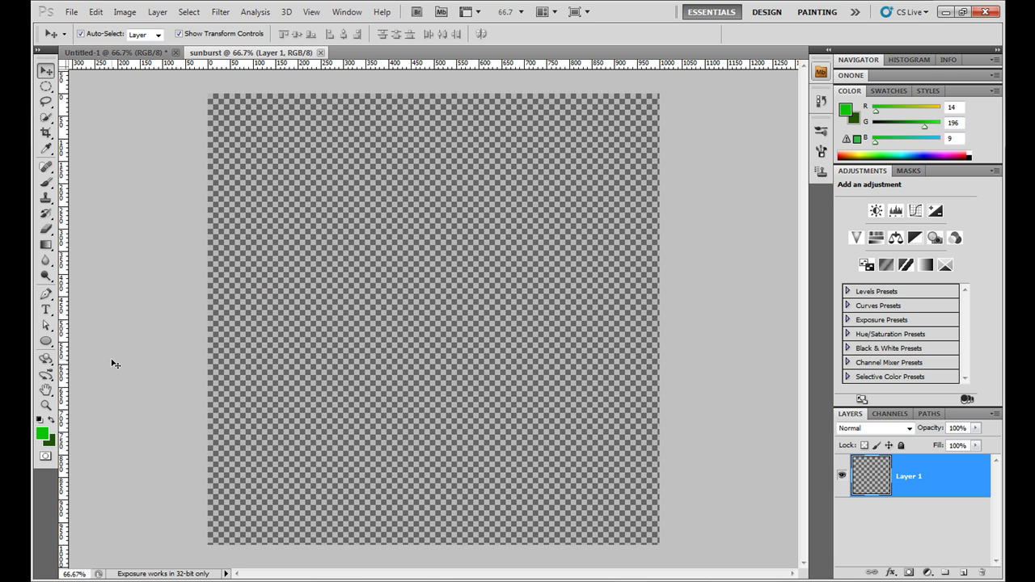
- Fill Layer 1 with a vertical linear gradient running from bright green at the canvas top to dark green at its bottom
key("g")
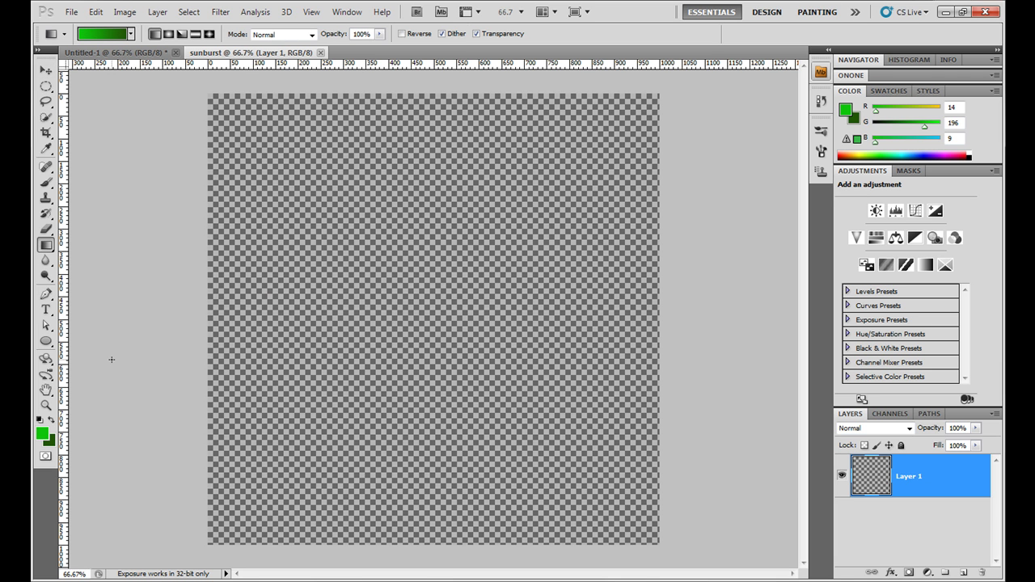
right_click(47, 246)
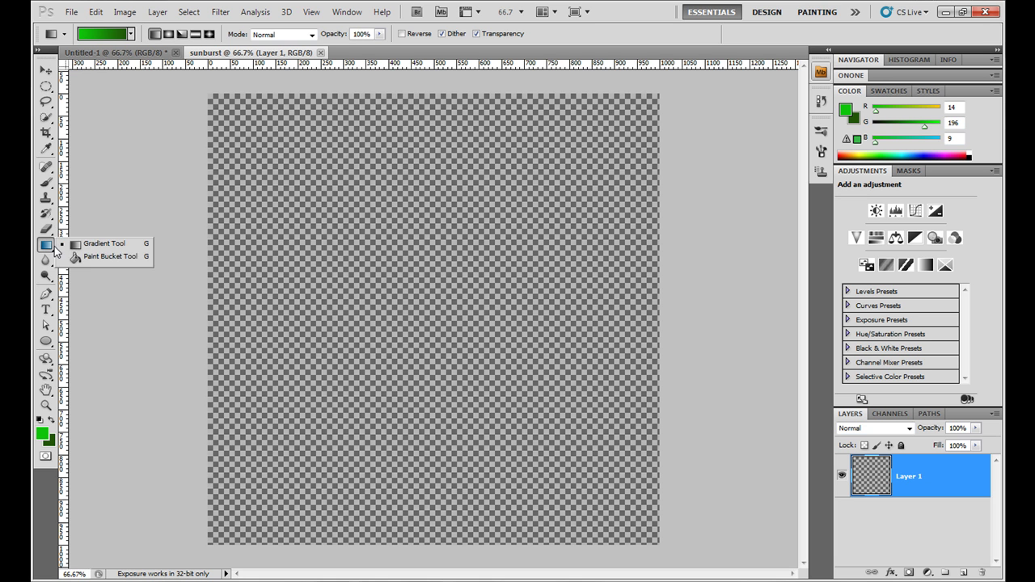
left_click(82, 257)
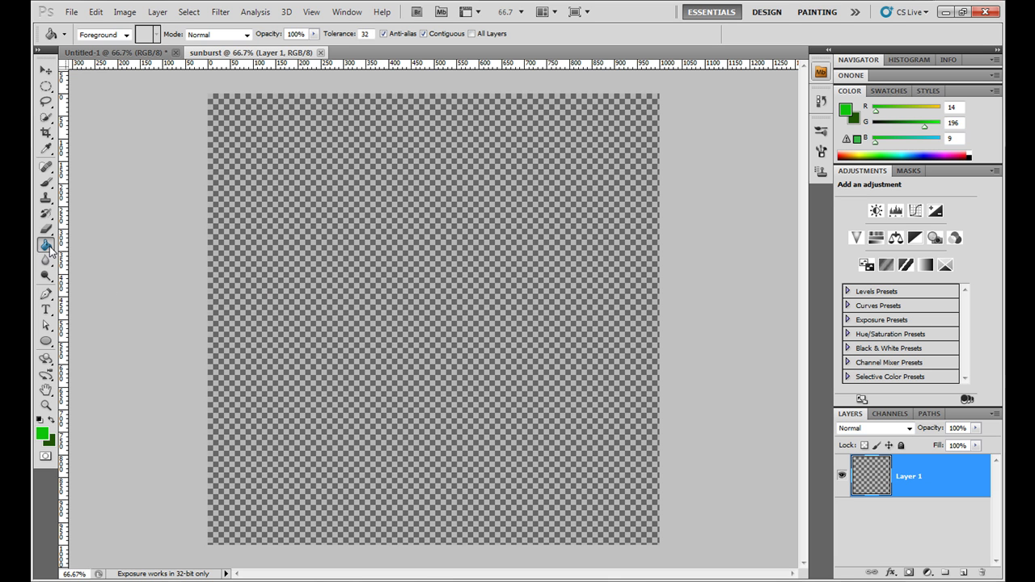
right_click(49, 249)
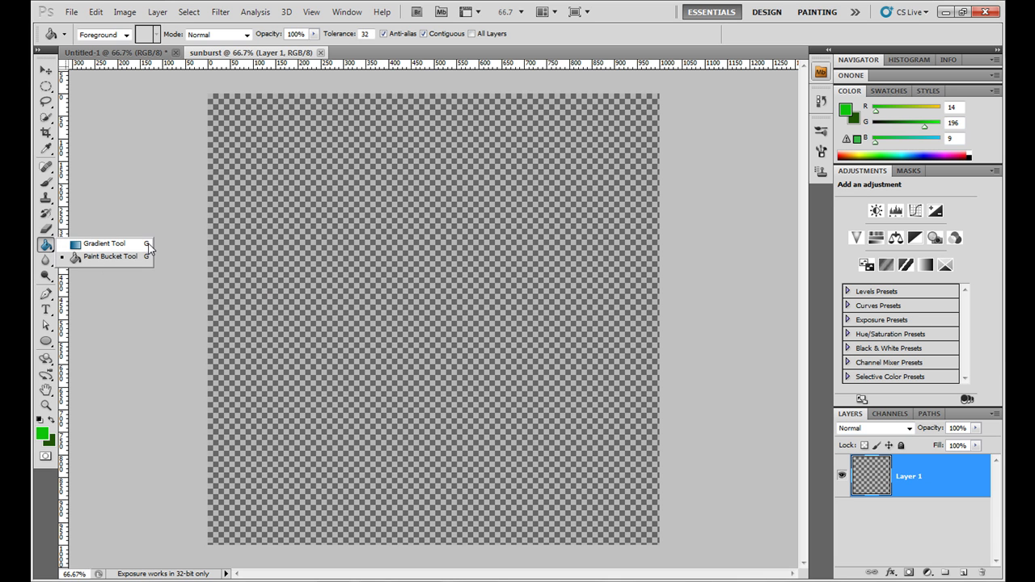
left_click(105, 243)
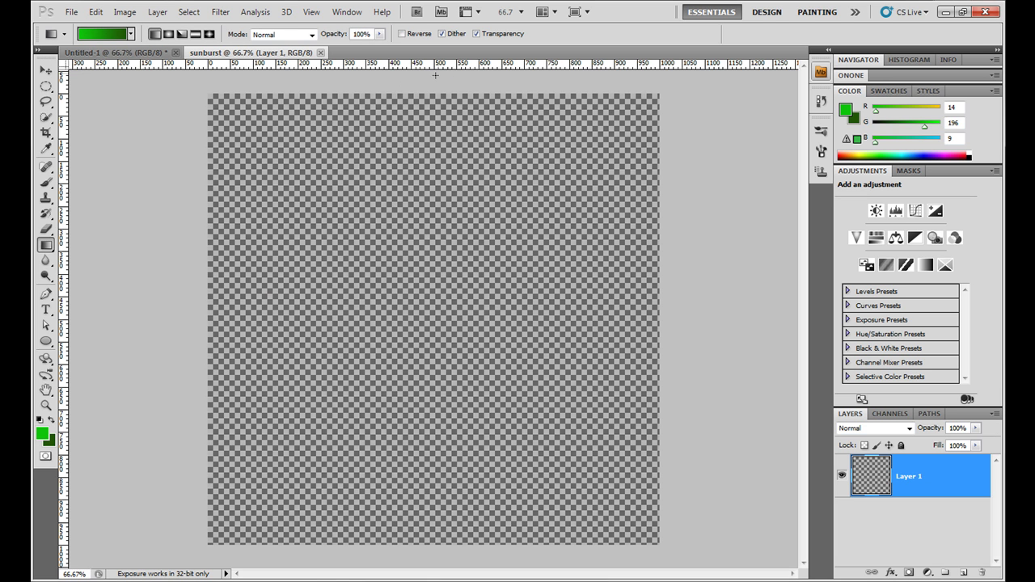
left_click_drag(435, 81, 464, 540)
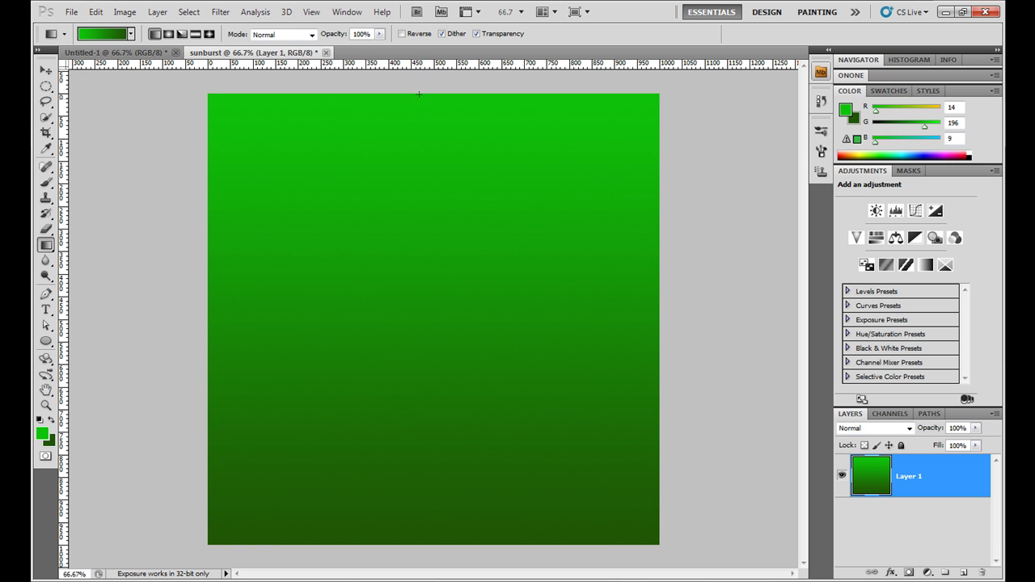
left_click_drag(417, 198, 416, 195)
left_click_drag(427, 89, 436, 512)
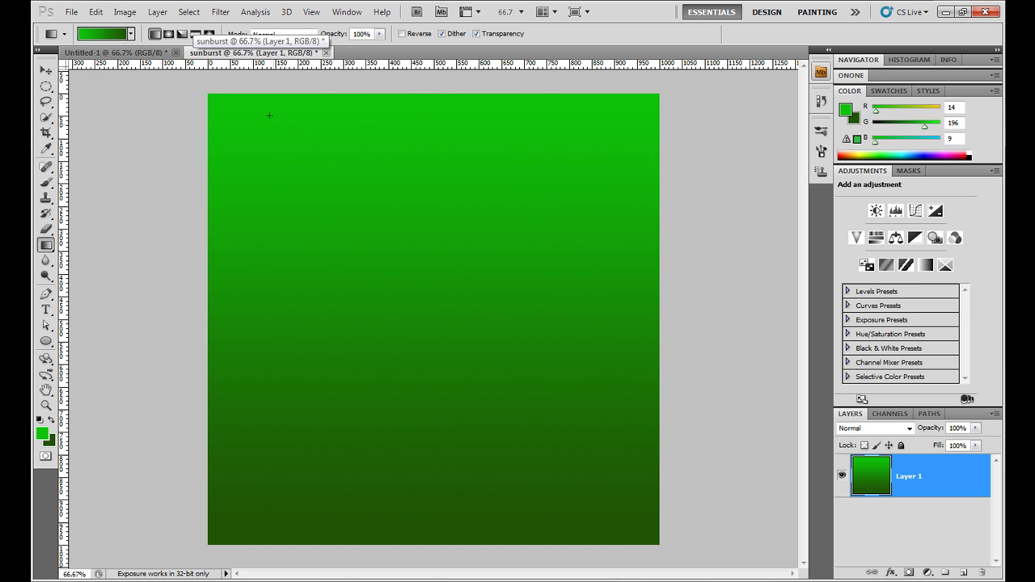
- Apply the Wave filter to Layer 1 with 74 sine generators, wavelength 32 to 44, amplitude 120 to 999 and Repeat Edge Pixels
left_click(220, 11)
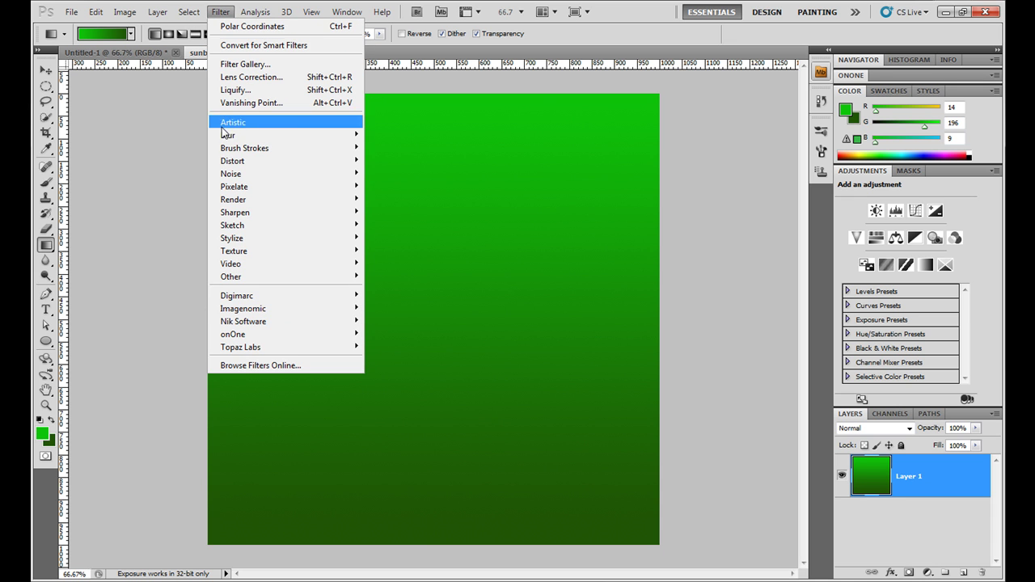
mouse_move(234, 164)
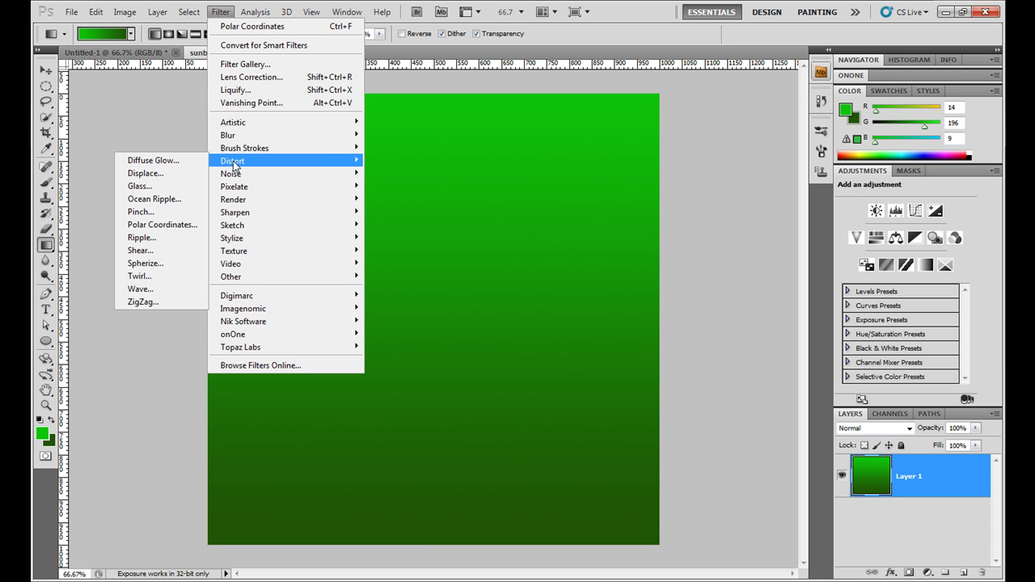
left_click(153, 293)
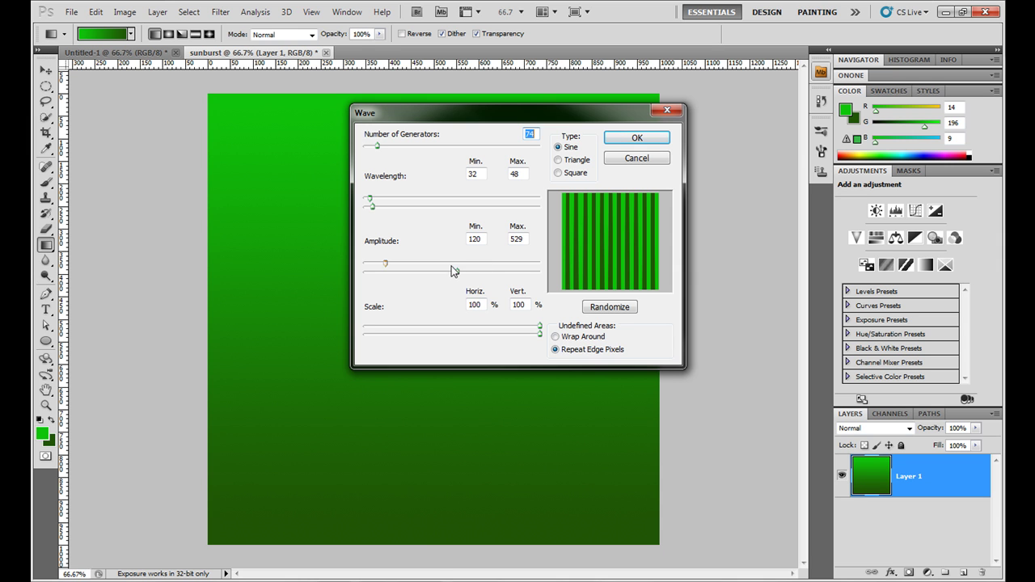
mouse_move(457, 273)
left_mouse_down()
mouse_move(425, 273)
mouse_move(438, 273)
left_mouse_up()
left_click_drag(439, 272, 543, 269)
mouse_move(368, 212)
left_mouse_down()
mouse_move(495, 212)
mouse_move(377, 211)
left_mouse_up()
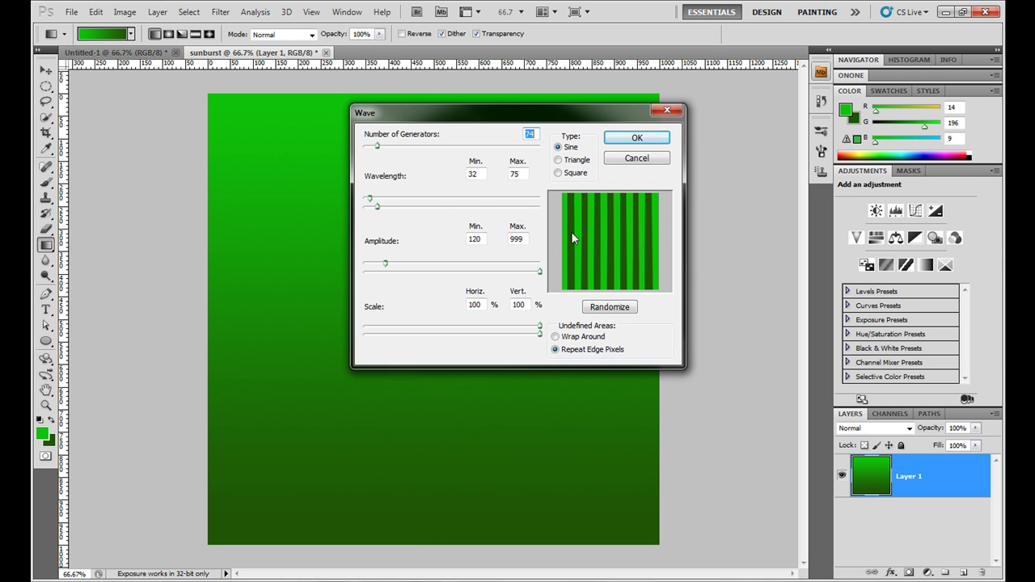
left_click_drag(377, 207, 372, 209)
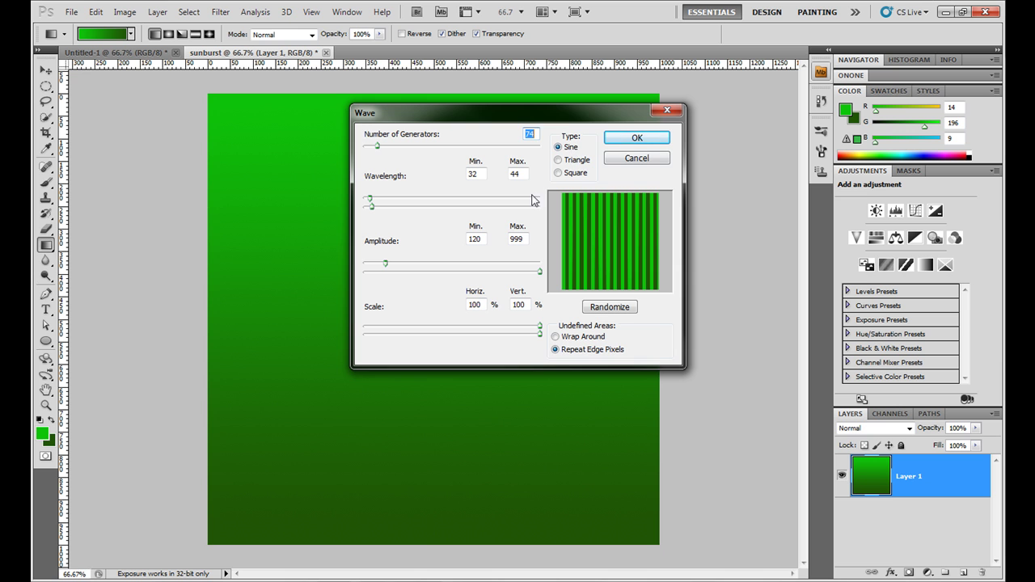
left_click(637, 138)
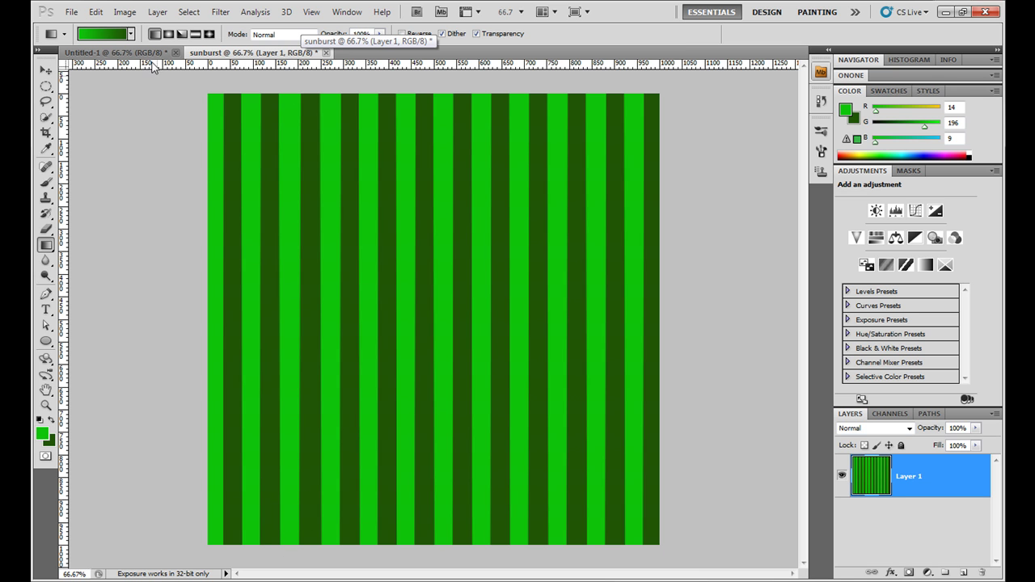
- Apply the Polar Coordinates distortion to the striped layer using Rectangular to Polar
left_click(220, 11)
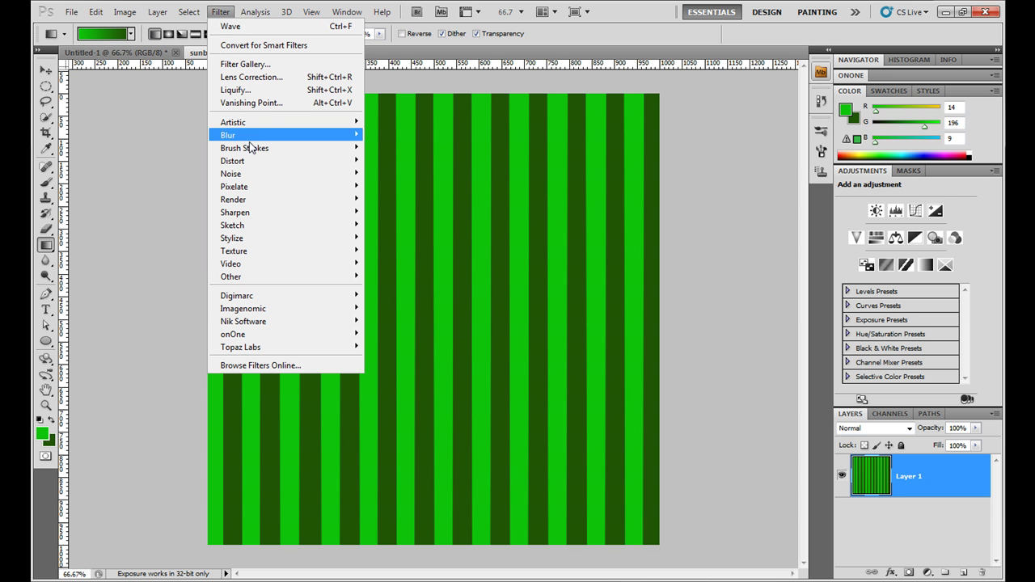
mouse_move(251, 161)
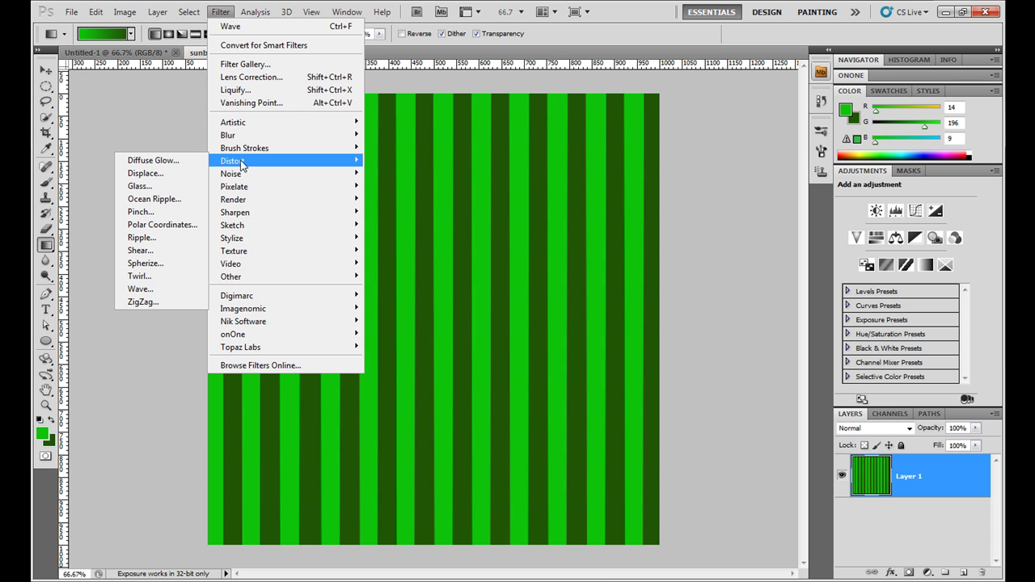
left_click(182, 227)
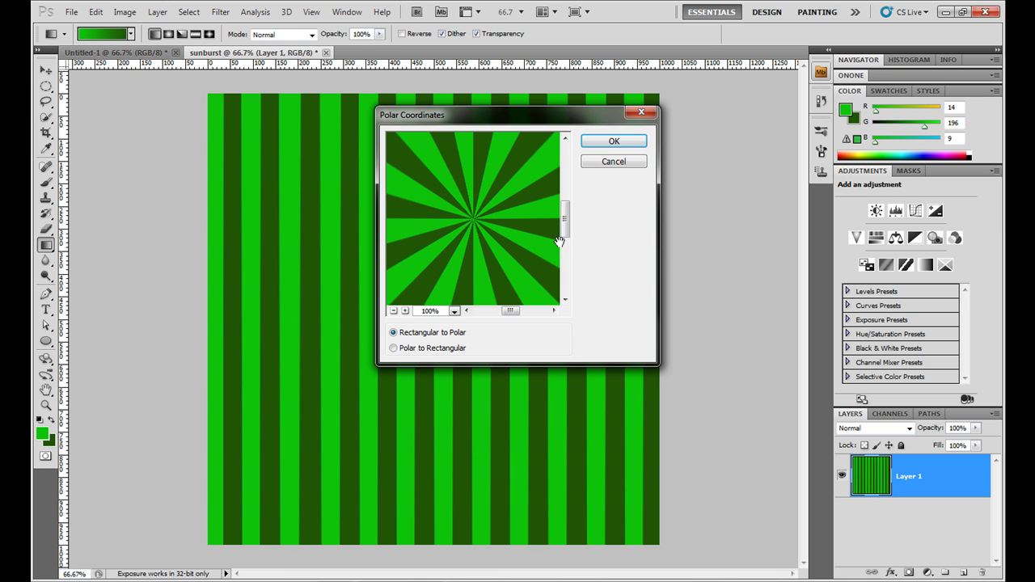
mouse_move(563, 217)
left_mouse_down()
mouse_move(564, 273)
mouse_move(579, 160)
mouse_move(577, 257)
mouse_move(576, 223)
left_mouse_up()
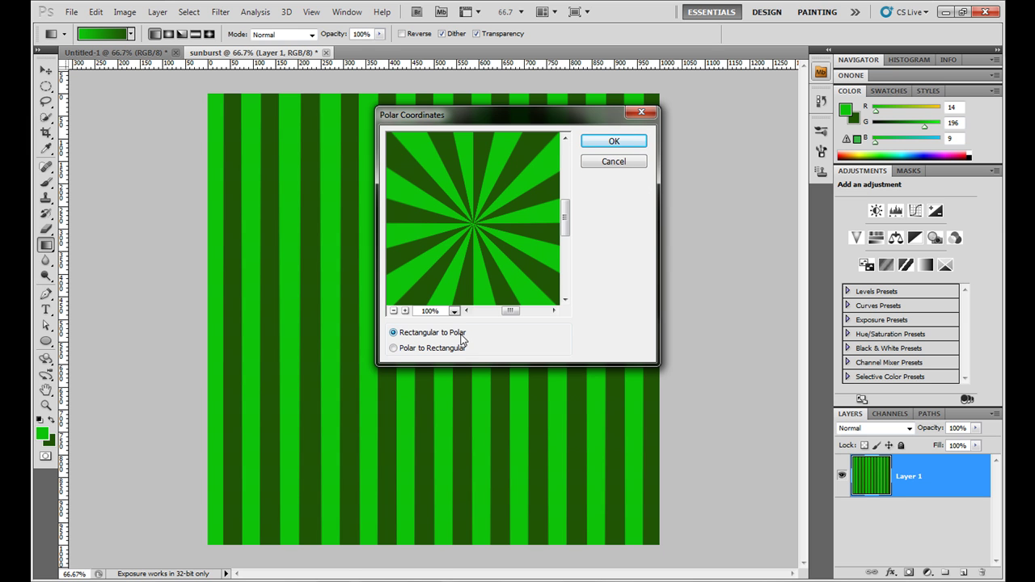
left_click(395, 349)
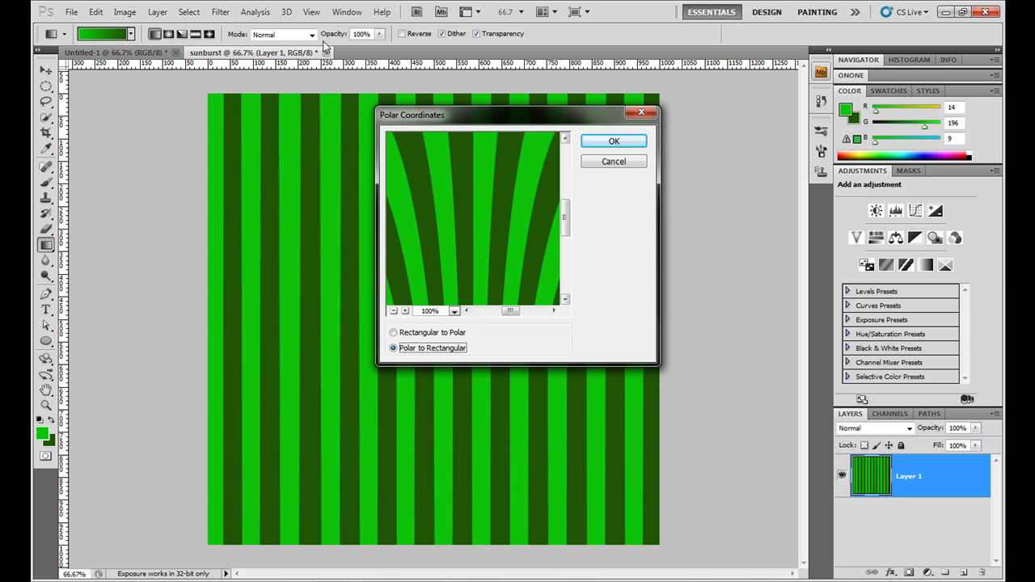
left_click(394, 333)
left_click(618, 142)
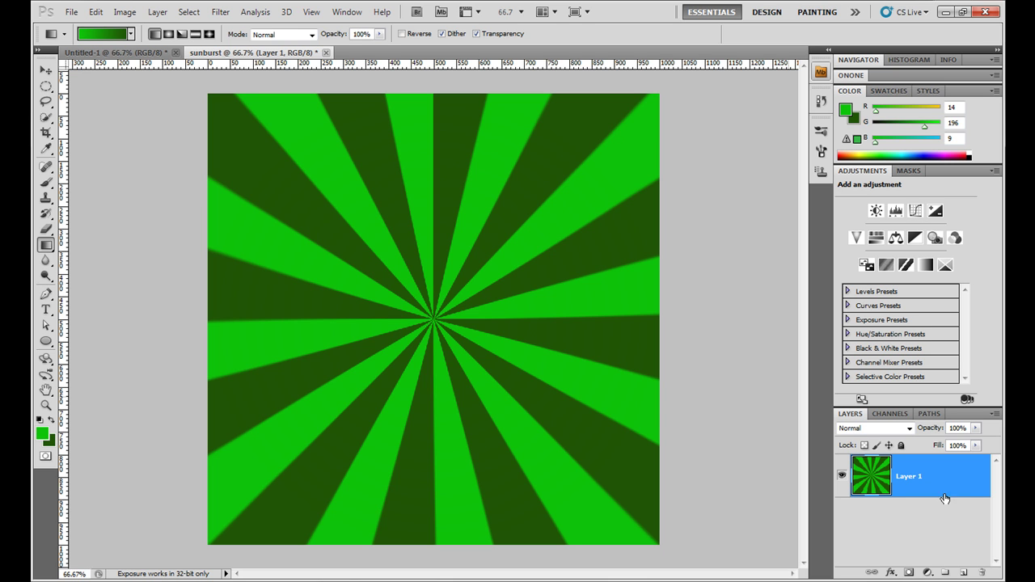
- Add a new layer and draw a small bright green circle with the Ellipse tool, centred where the sunburst's rays meet
left_click(965, 573)
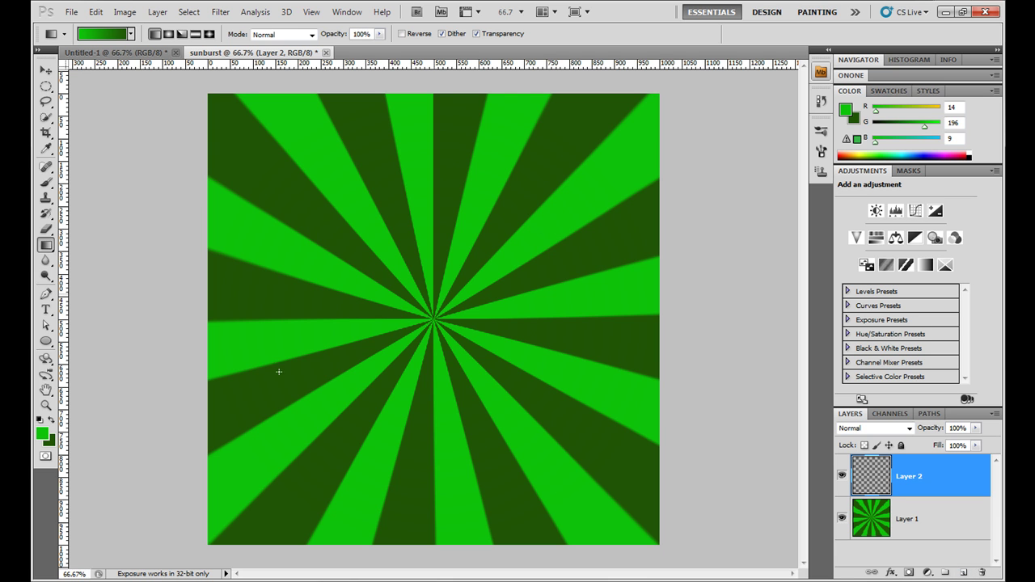
left_click(42, 434)
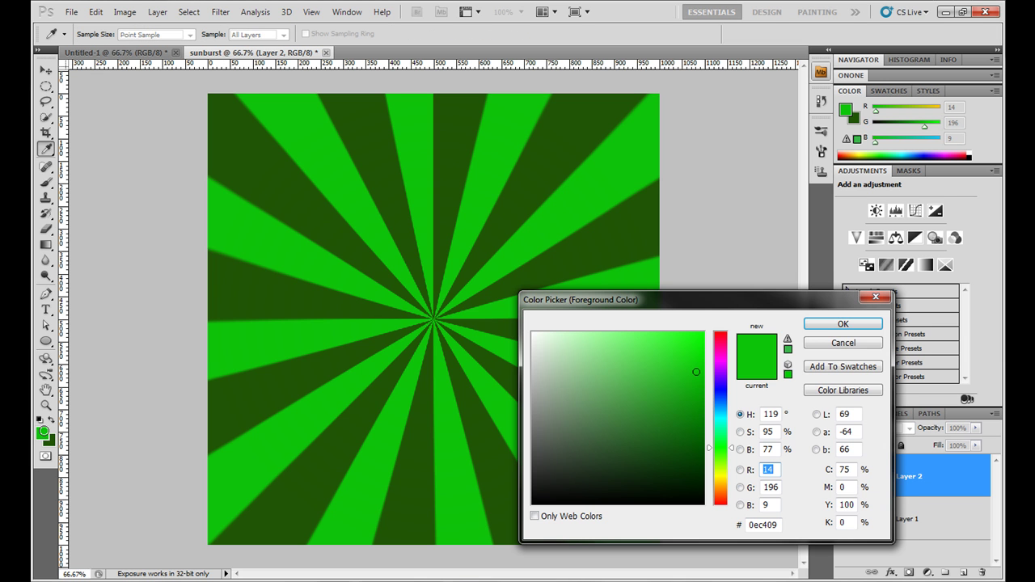
left_click(840, 346)
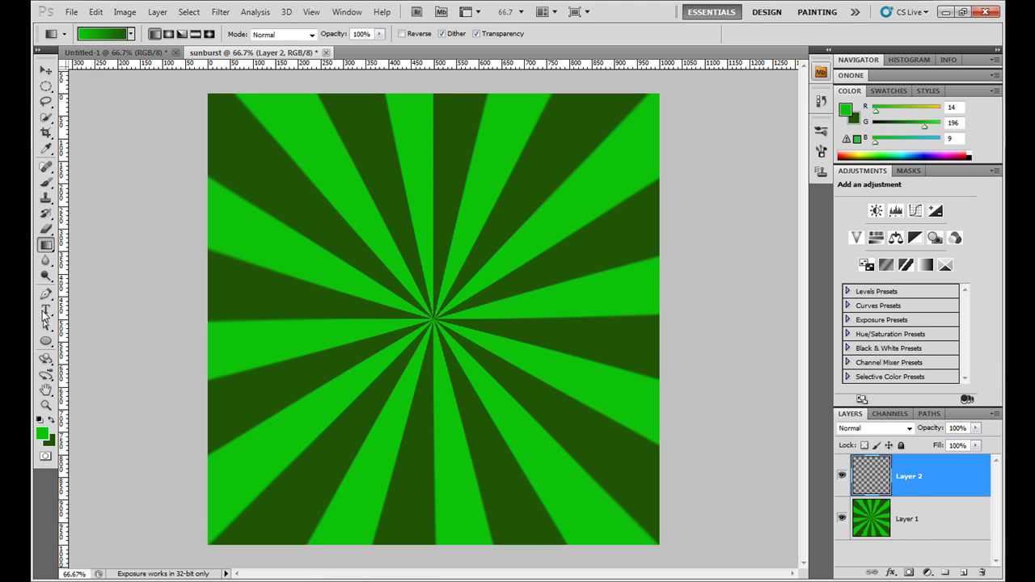
left_click(48, 340)
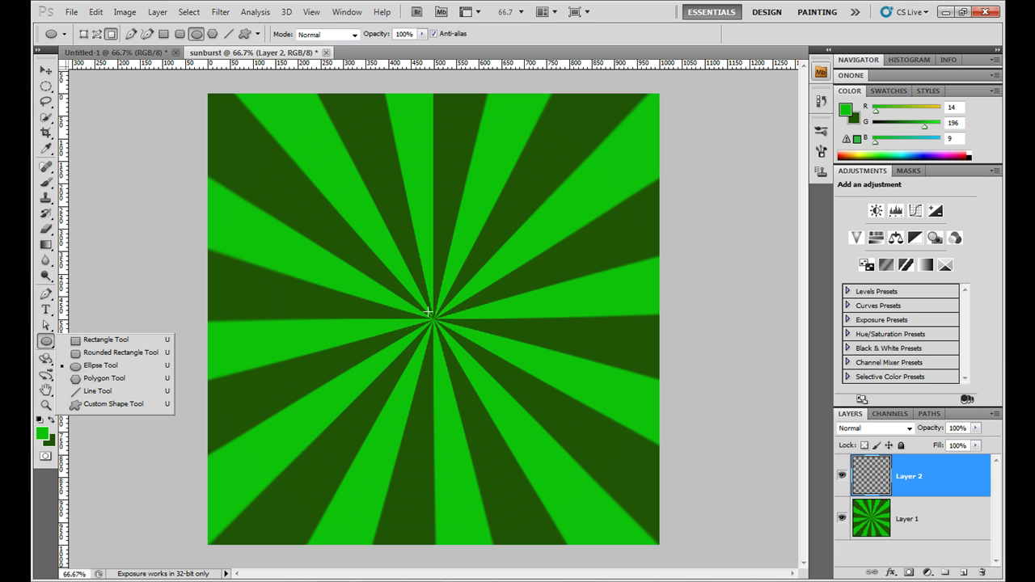
left_click_drag(428, 312, 442, 325)
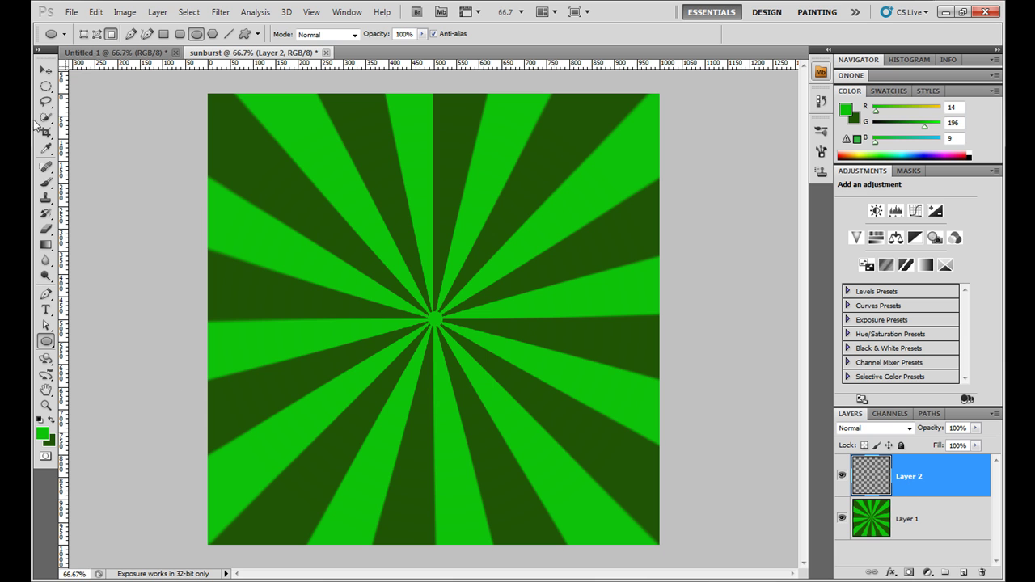
left_click(46, 70)
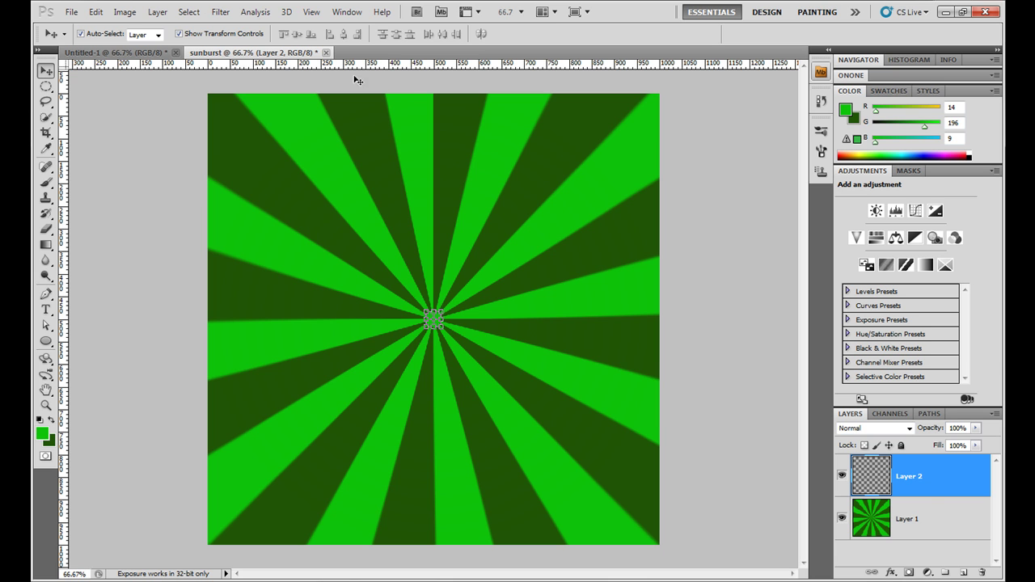
key("ctrl+d")
left_click(716, 323)
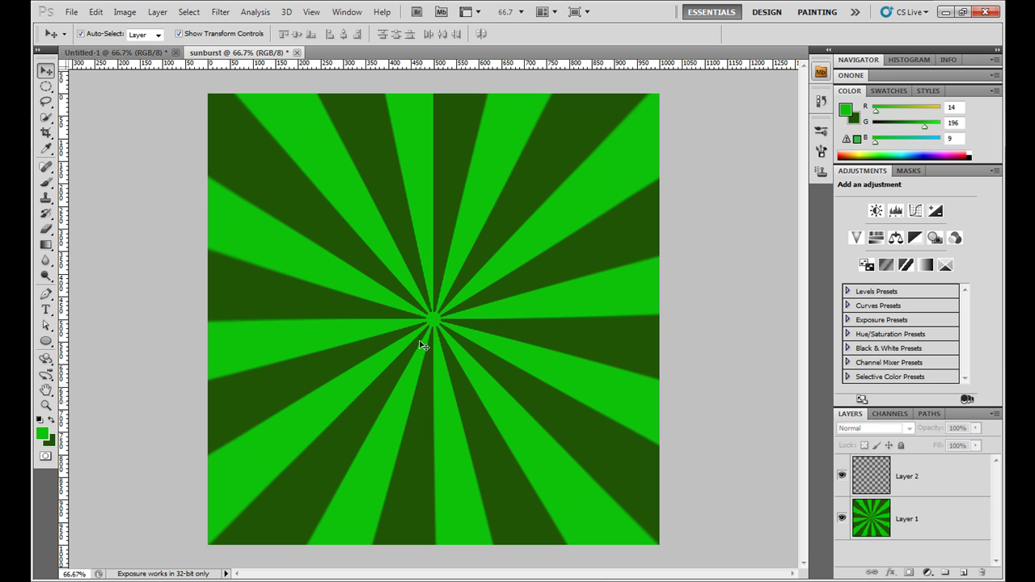
- Try a different blend mode on Layer 2 and check the circle's color without the transform outline
key("ctrl+z")
left_click(910, 476)
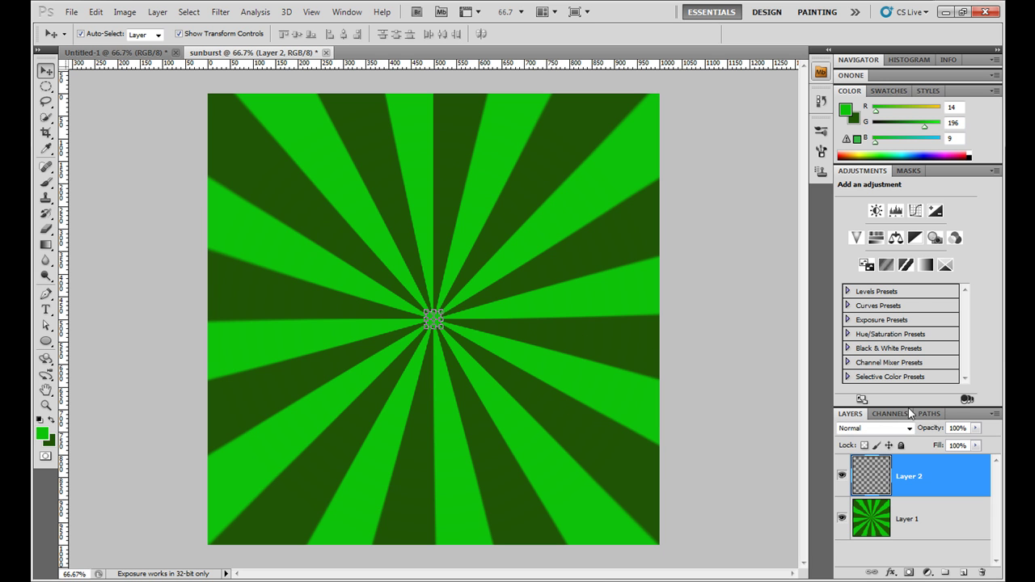
left_click(910, 429)
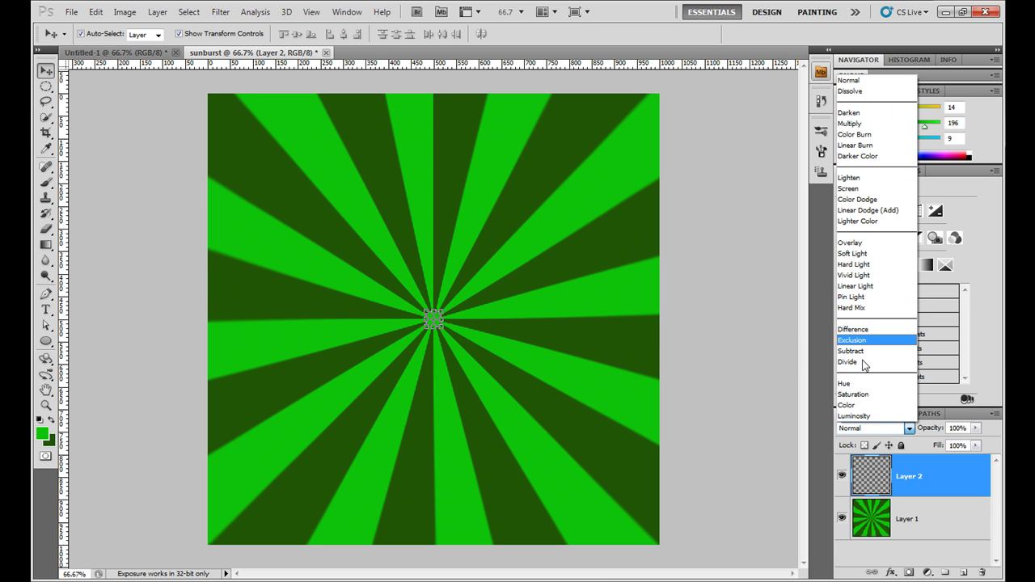
left_click(867, 426)
key("ctrl+d")
left_click(714, 305)
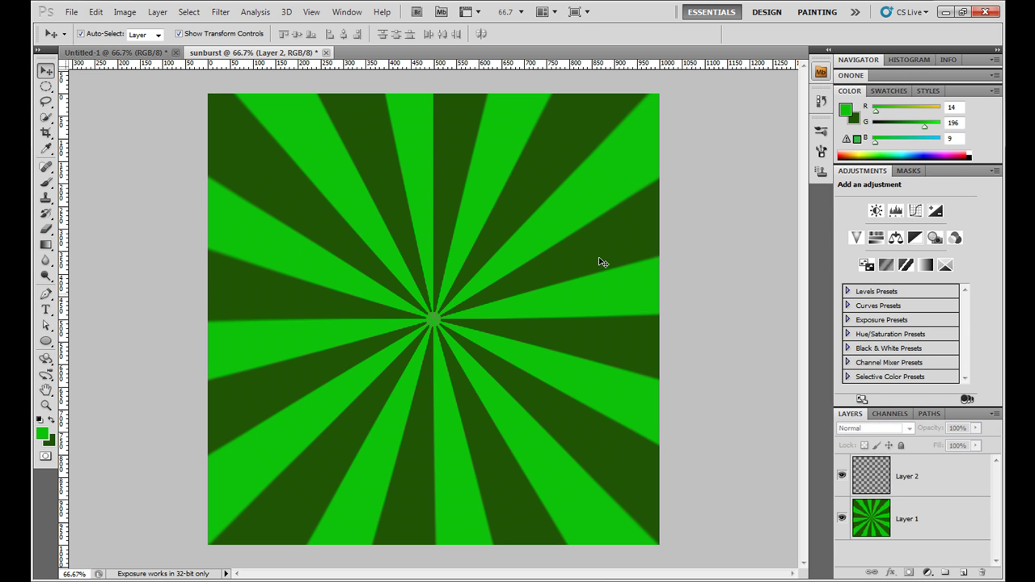
- Try the Hard Light blend mode on Layer 2's center circle
left_click(916, 482)
left_click(892, 433)
left_click(857, 274)
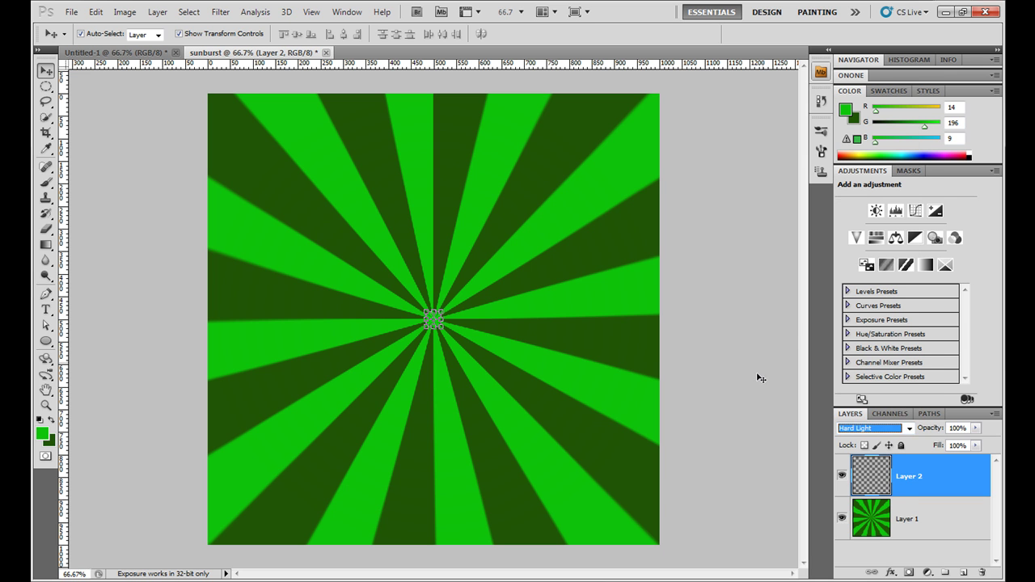
left_click(757, 380)
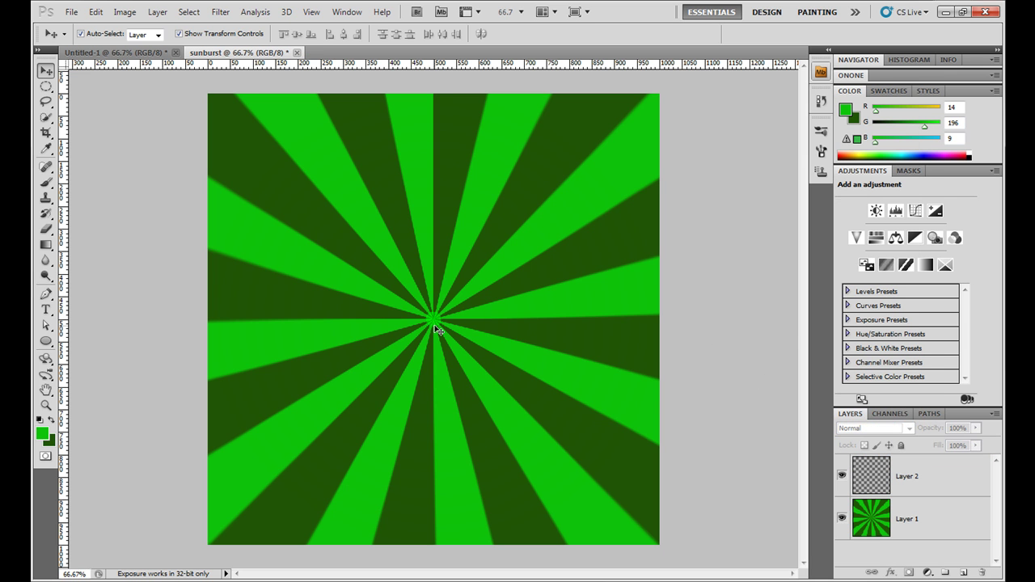
- Try the Darken blend mode on Layer 2 and return the layer to Normal
left_click(914, 484)
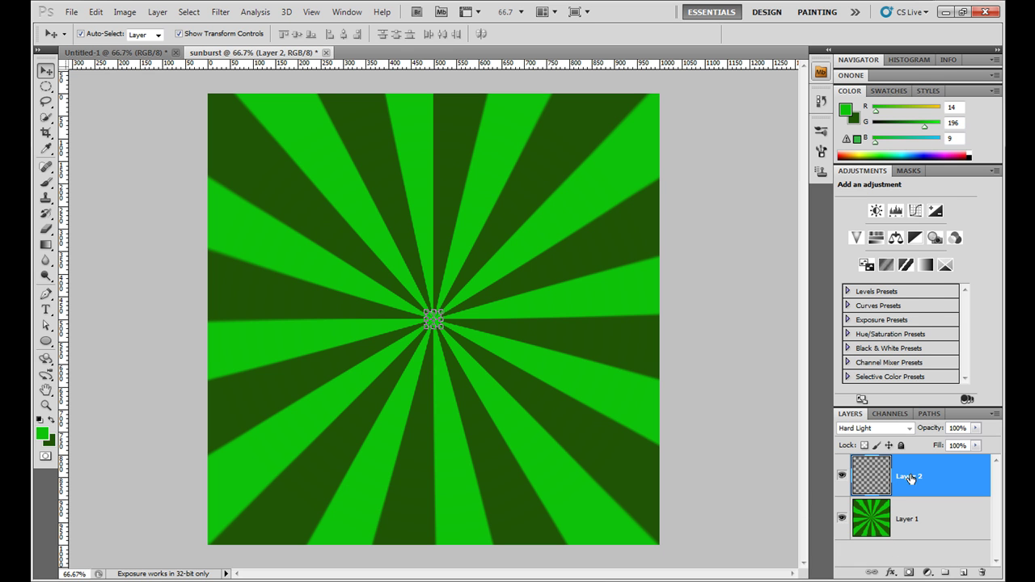
left_click(910, 430)
left_click(870, 114)
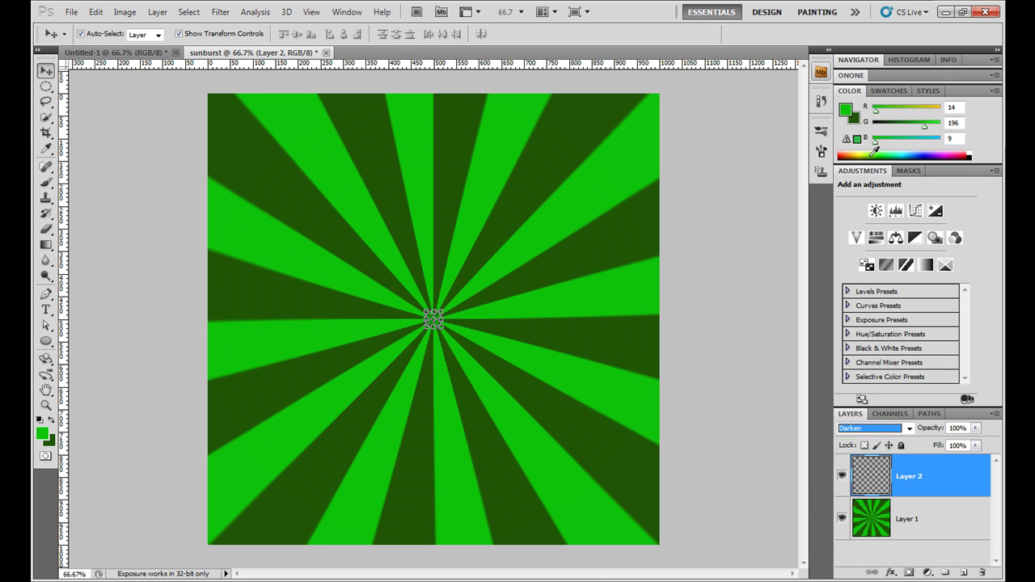
left_click(909, 428)
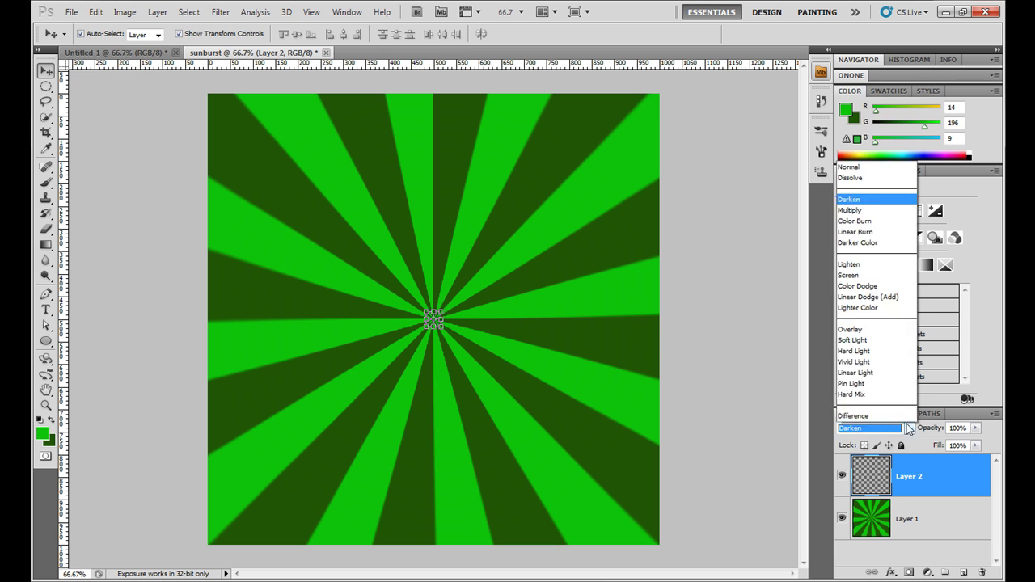
left_click(857, 80)
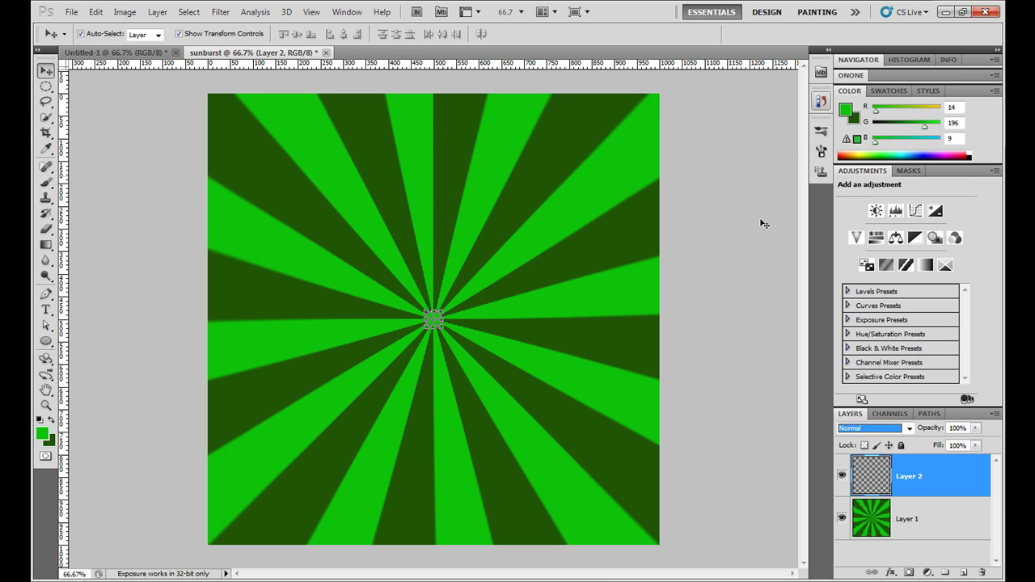
left_click(732, 356)
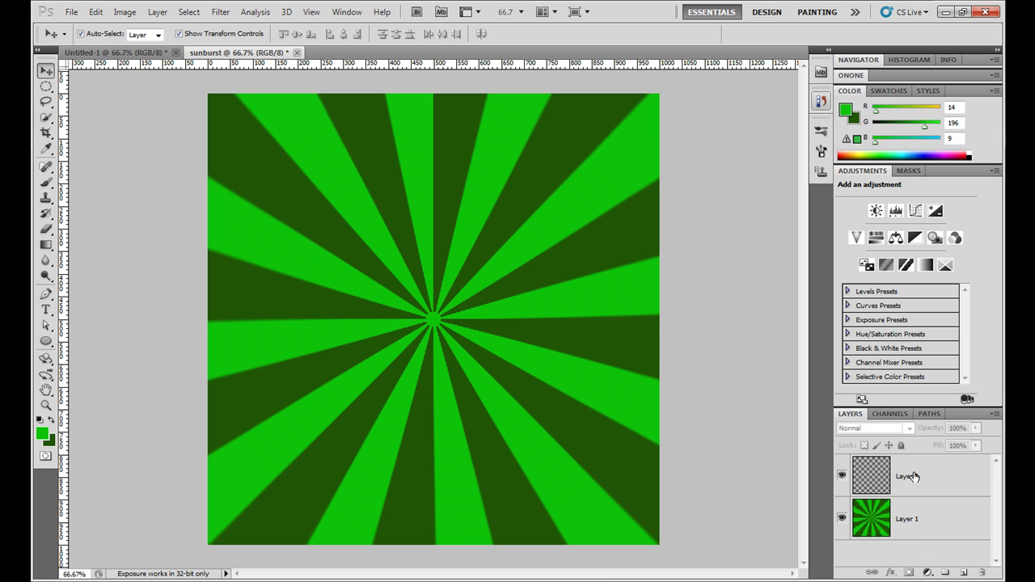
- Try a Hue/Saturation adjustment layer with Hue +29 directly above Layer 1, and delete that adjustment layer
left_click(908, 518)
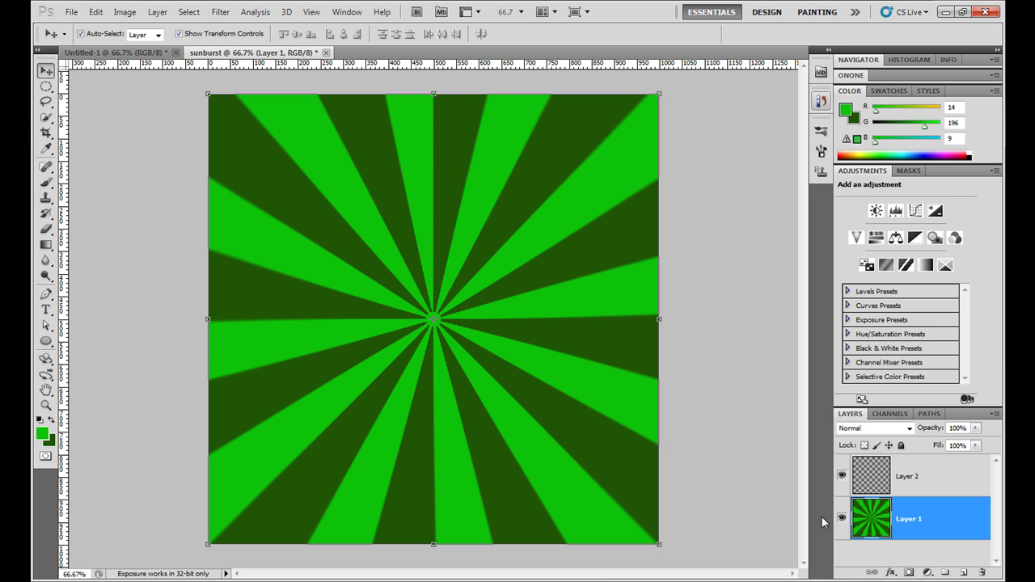
left_click(928, 573)
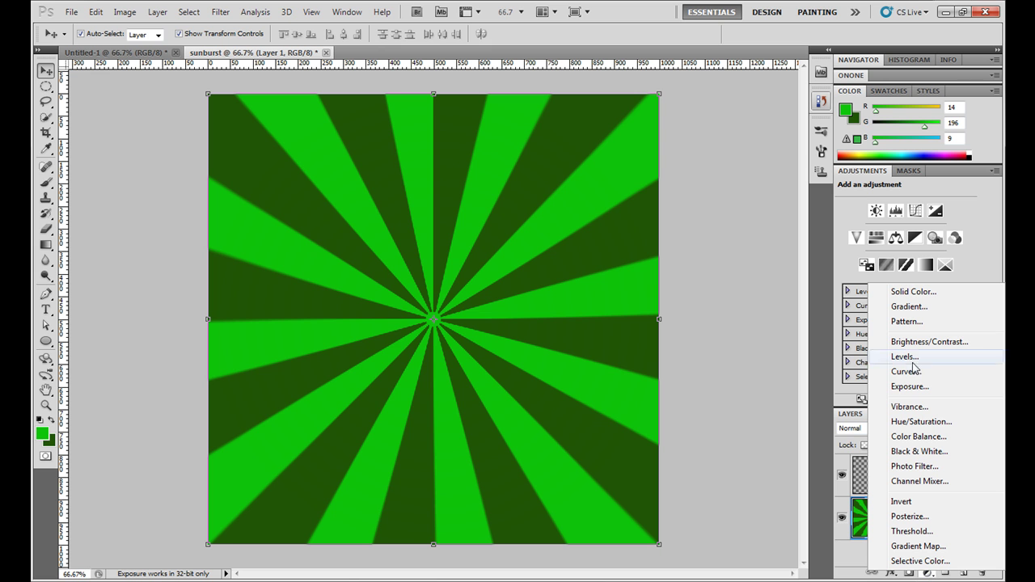
left_click(910, 422)
mouse_move(908, 245)
left_mouse_down()
mouse_move(853, 247)
mouse_move(947, 248)
mouse_move(925, 247)
left_mouse_up()
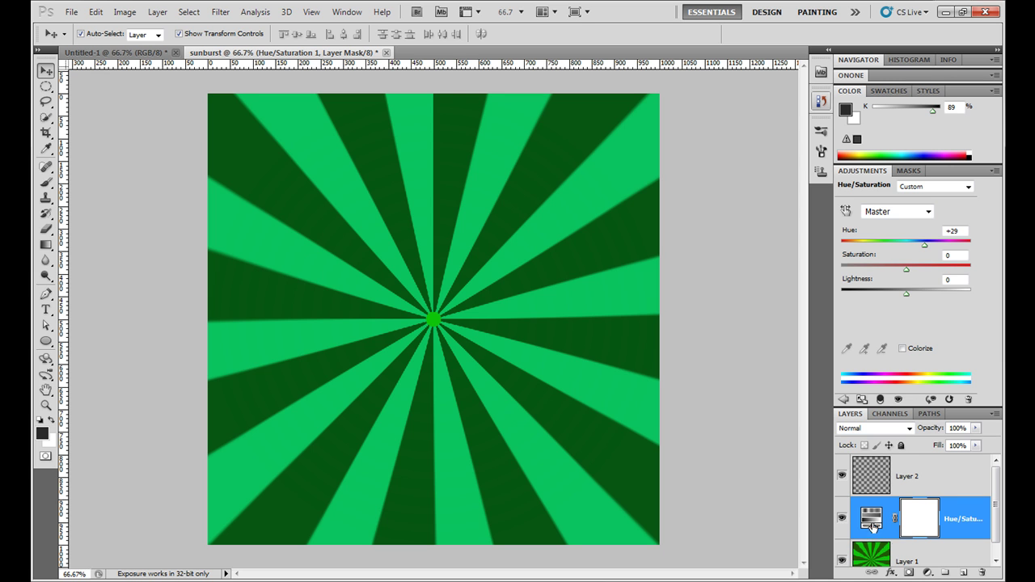
left_click_drag(903, 528, 983, 573)
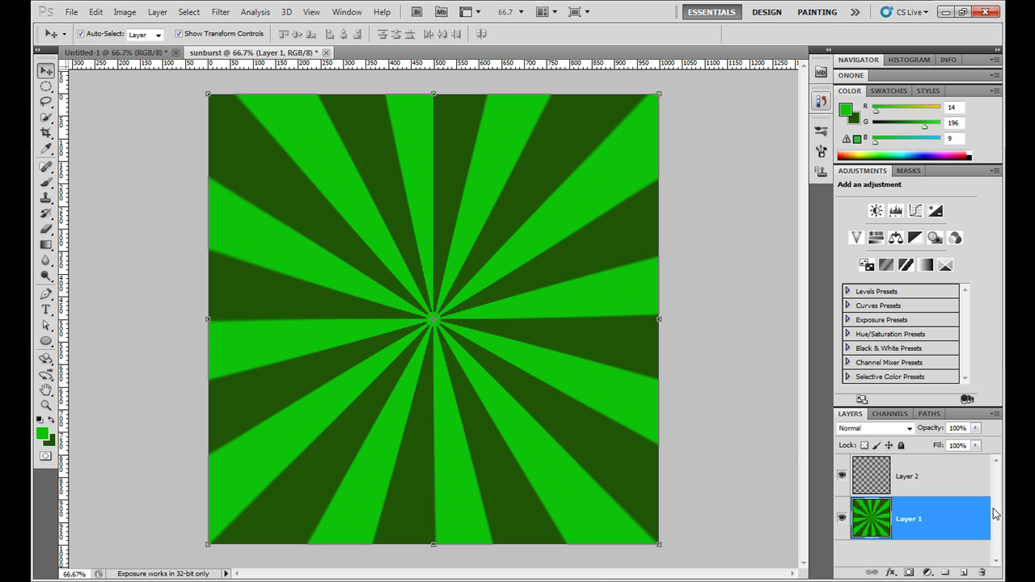
- Merge the center circle's Layer 2 and the sunburst's Layer 1 into a single layer
left_click(948, 485, "shift")
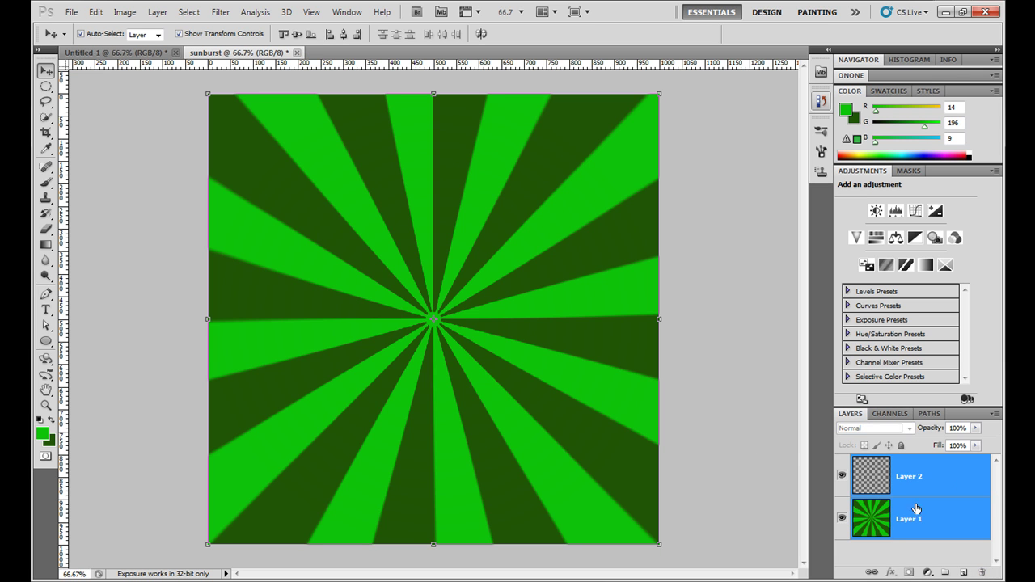
right_click(915, 476)
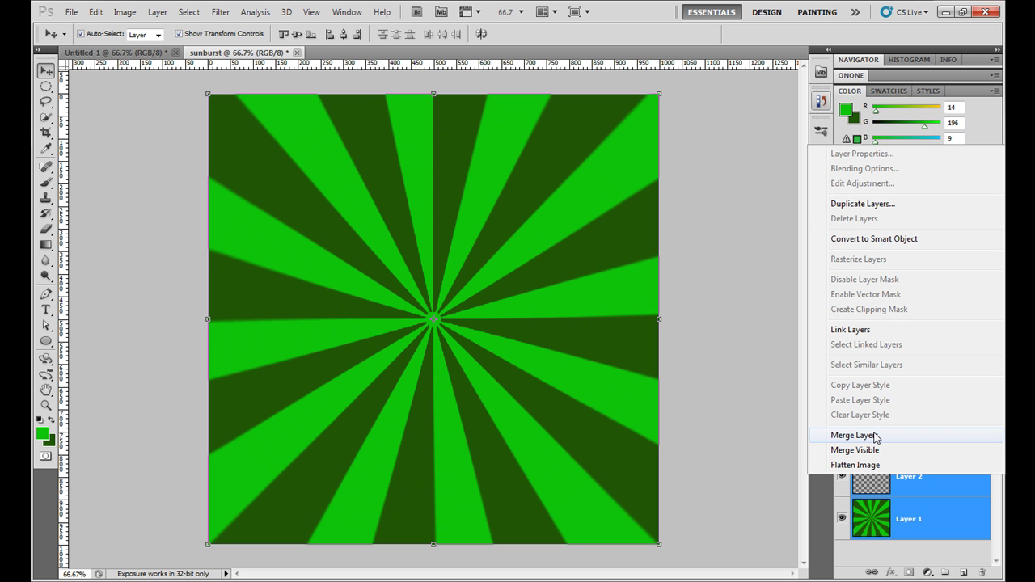
left_click(979, 558)
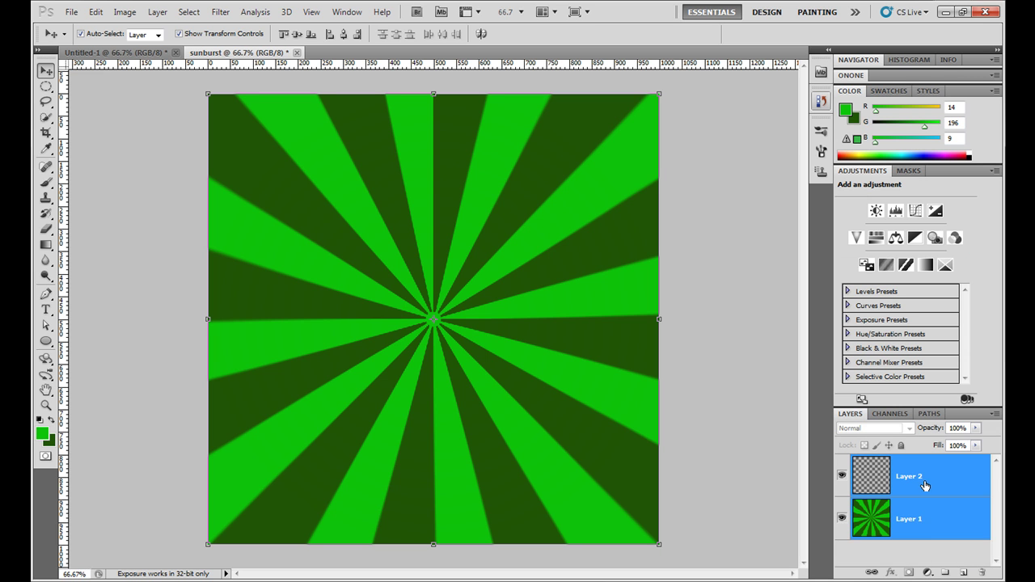
key("ctrl+e")
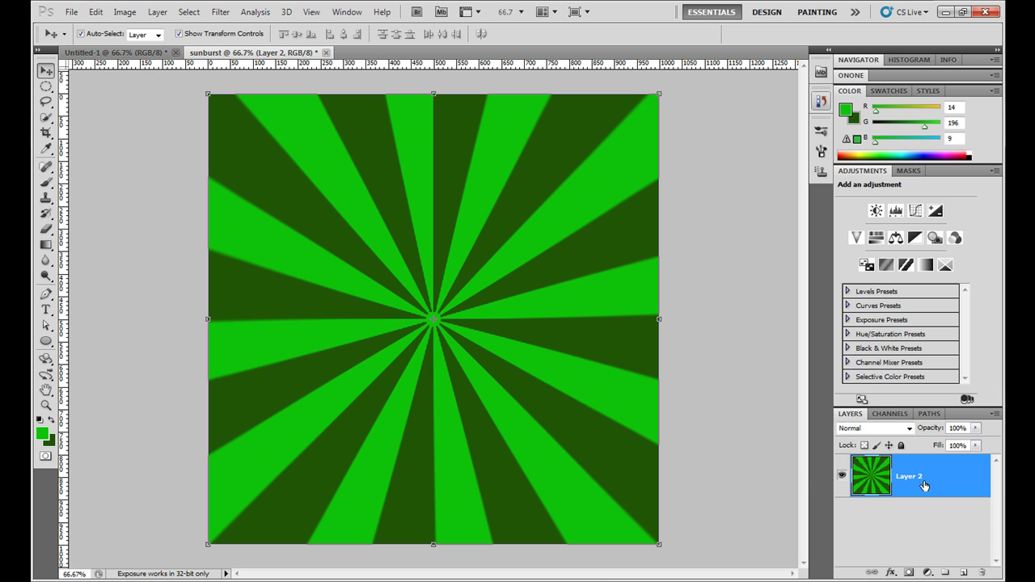
right_click(924, 484)
left_click(898, 510)
- Add a Hue/Saturation adjustment layer above the merged sunburst layer and set its Hue to +17
left_click(928, 572)
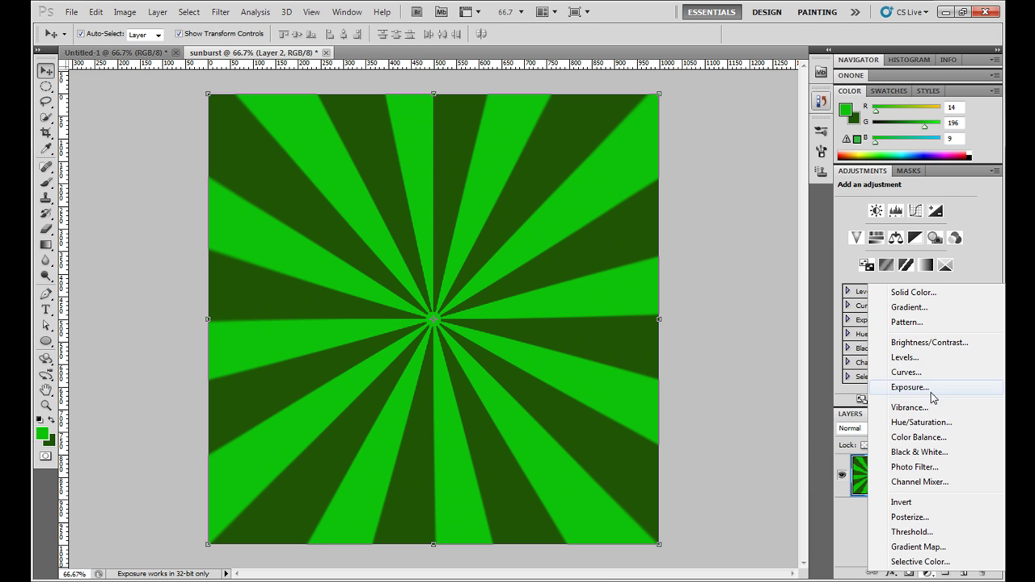
left_click(926, 422)
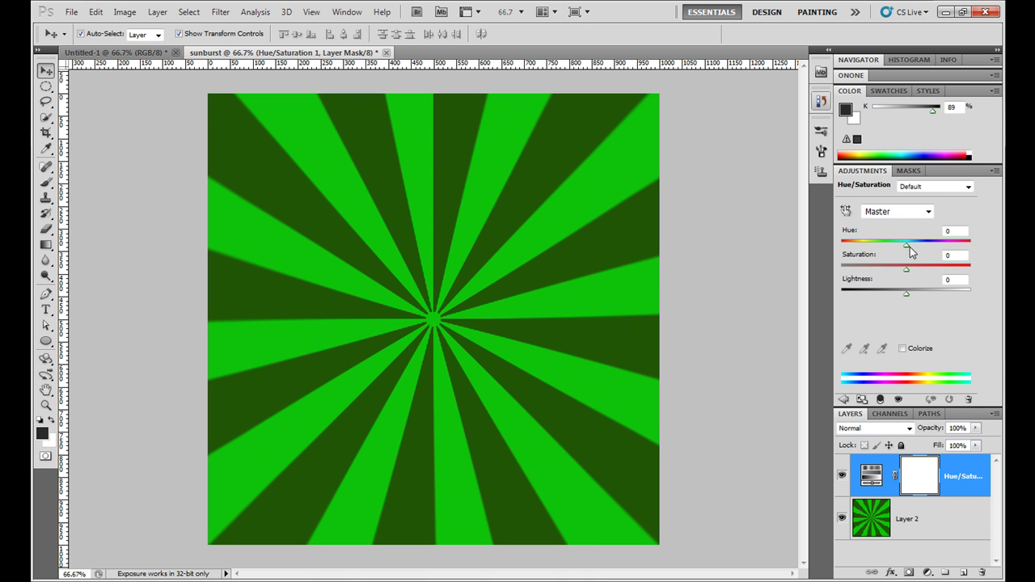
mouse_move(908, 245)
left_mouse_down()
mouse_move(968, 245)
mouse_move(837, 245)
mouse_move(960, 243)
mouse_move(902, 247)
mouse_move(918, 245)
left_mouse_up()
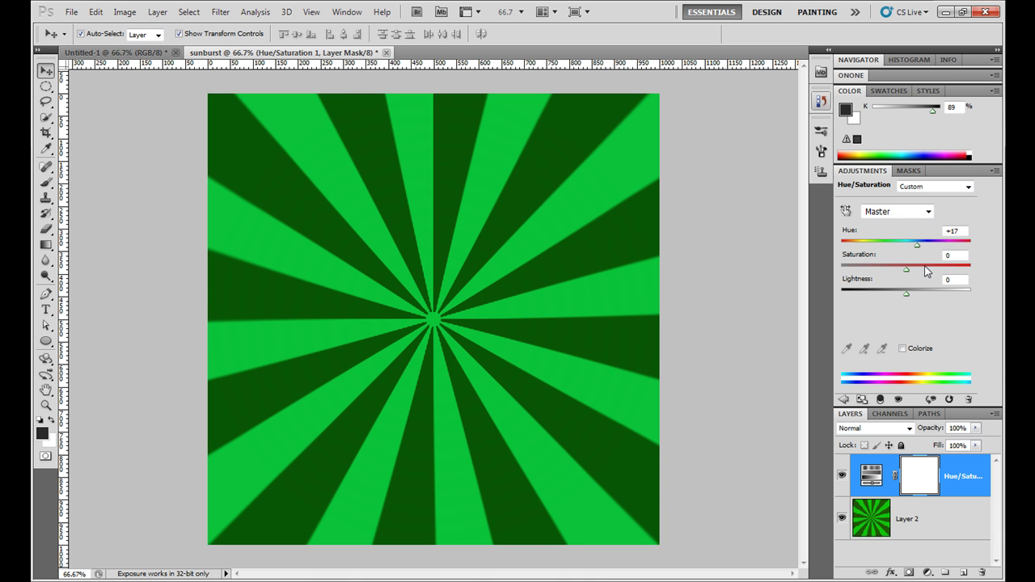